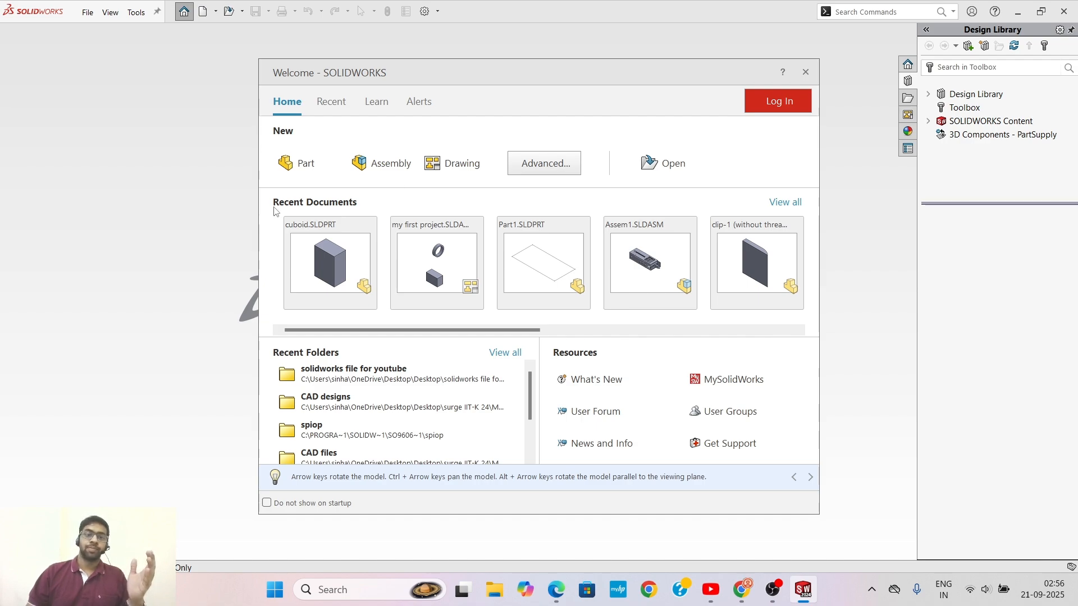
Create a new part document.
left_click(292, 173)
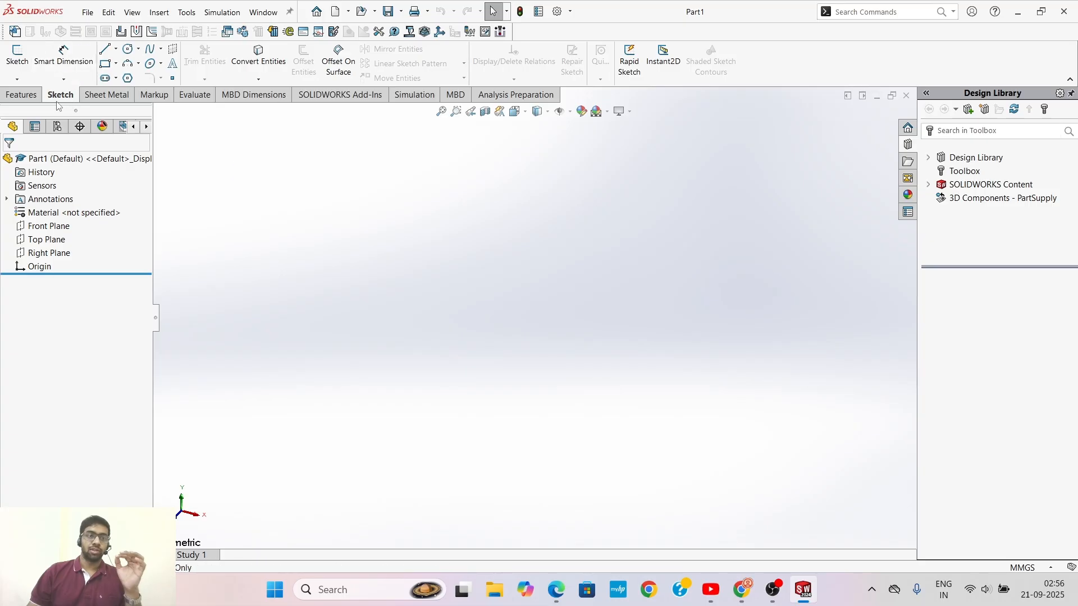
left_click(25, 96)
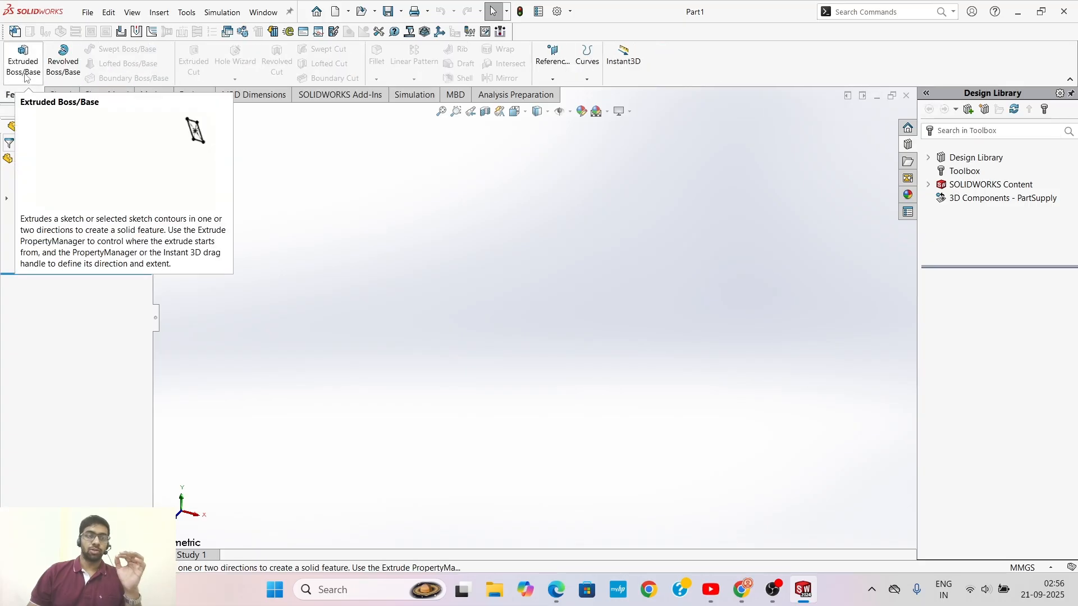
left_click(60, 95)
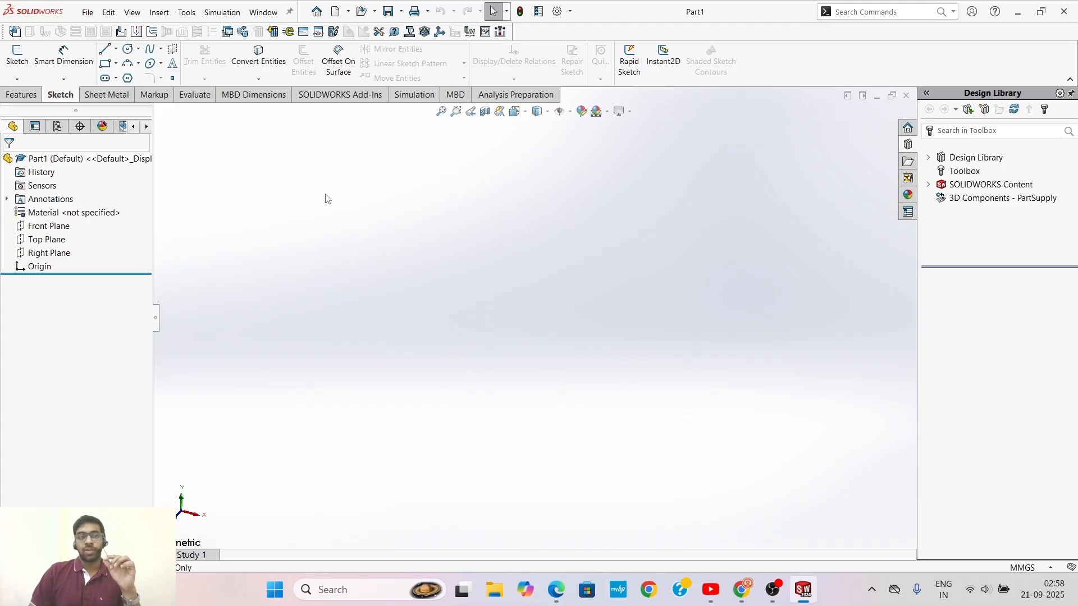
left_click(25, 95)
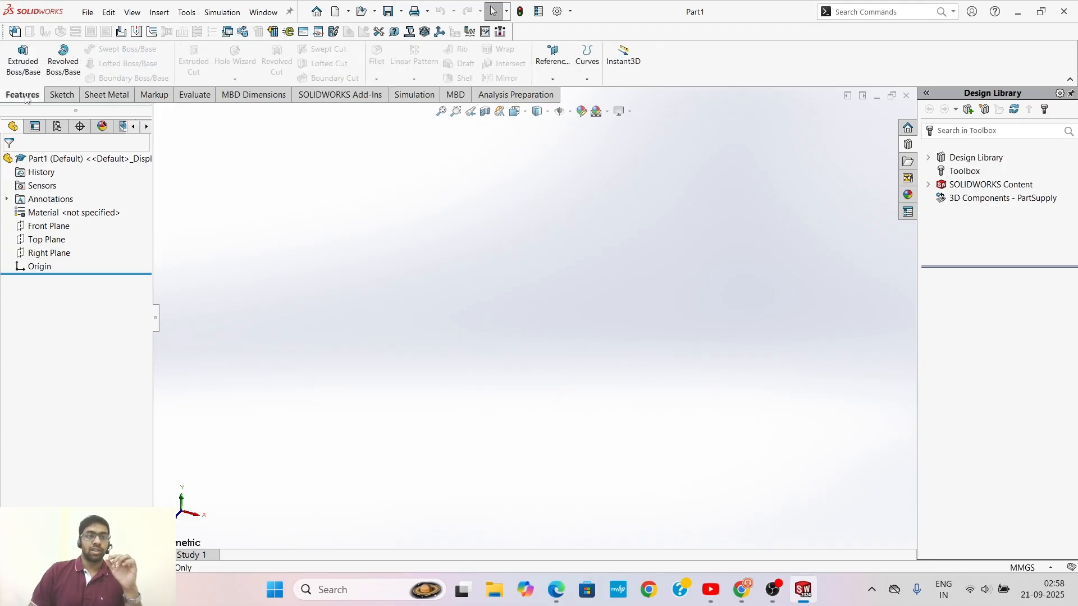
Sketch a 180° three-point arc with a radius of about 24 mm on the Front Plane, up and to the left of the origin.
left_click(61, 96)
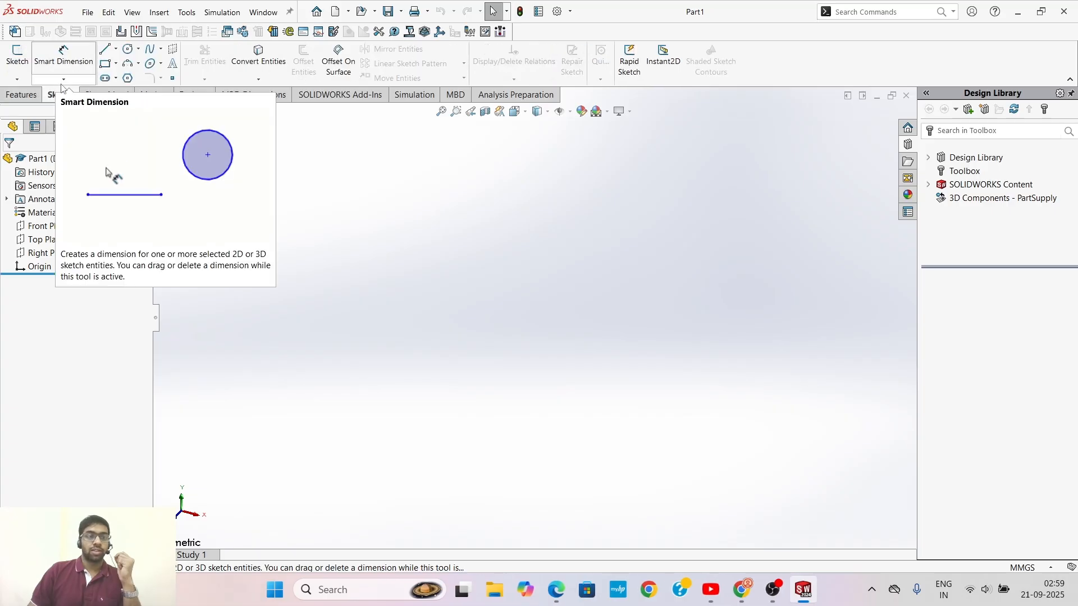
left_click(56, 228)
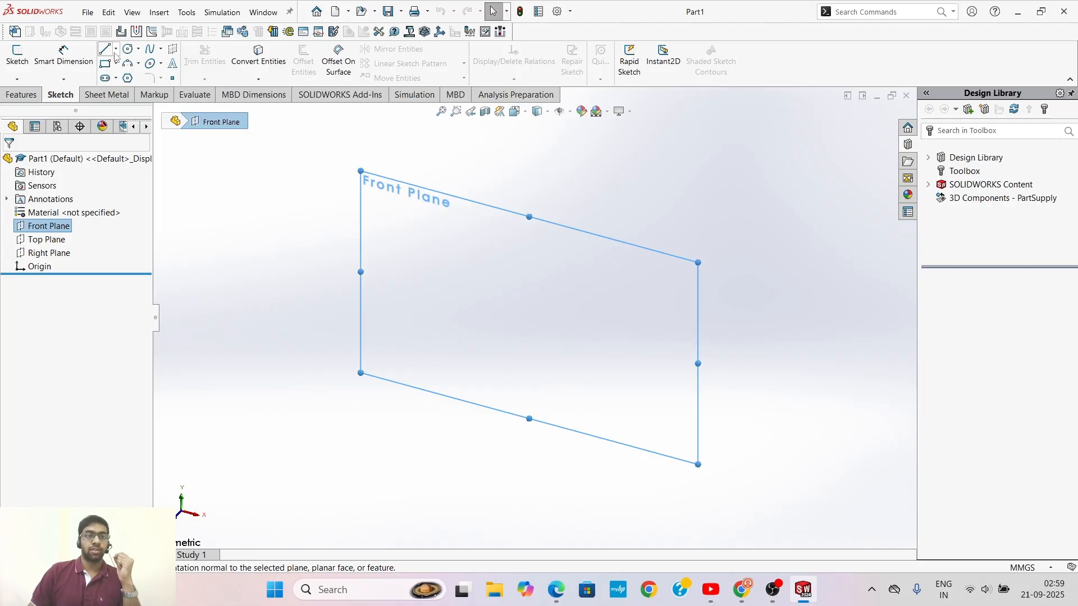
left_click(127, 64)
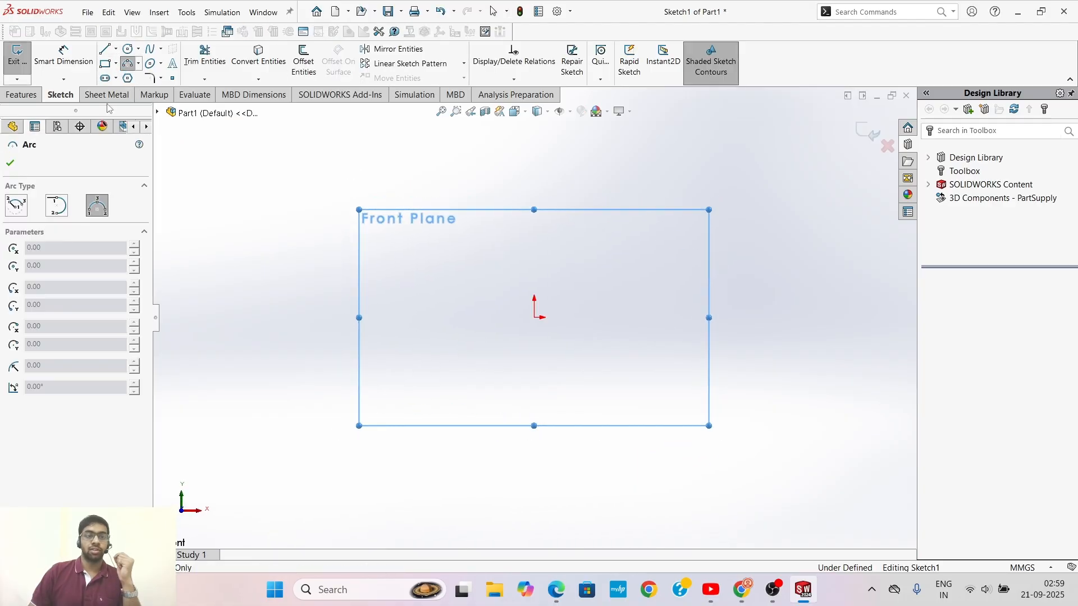
left_click(422, 285)
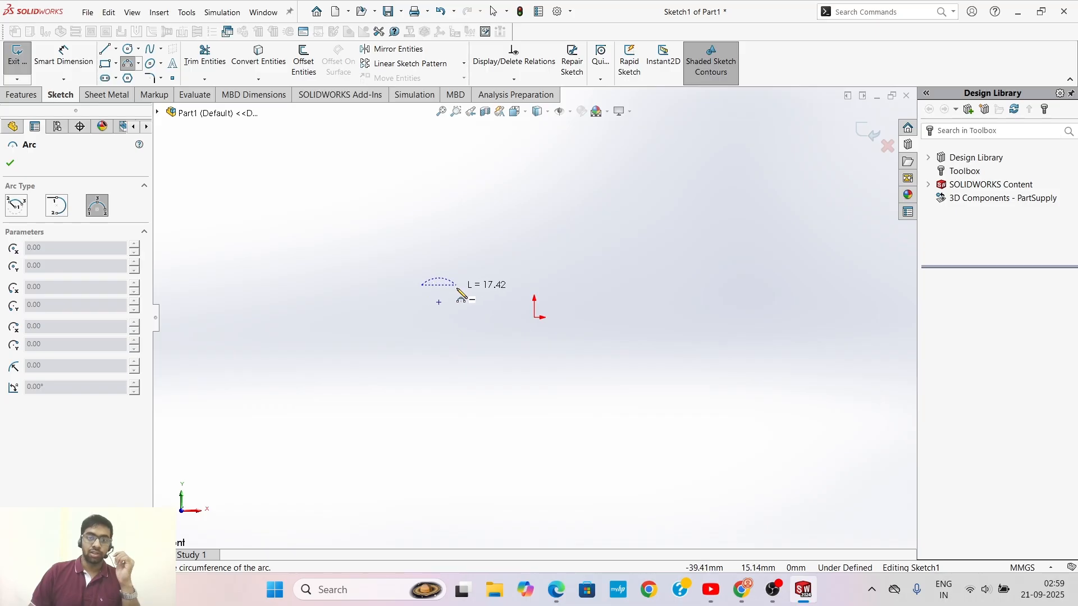
left_click(515, 286)
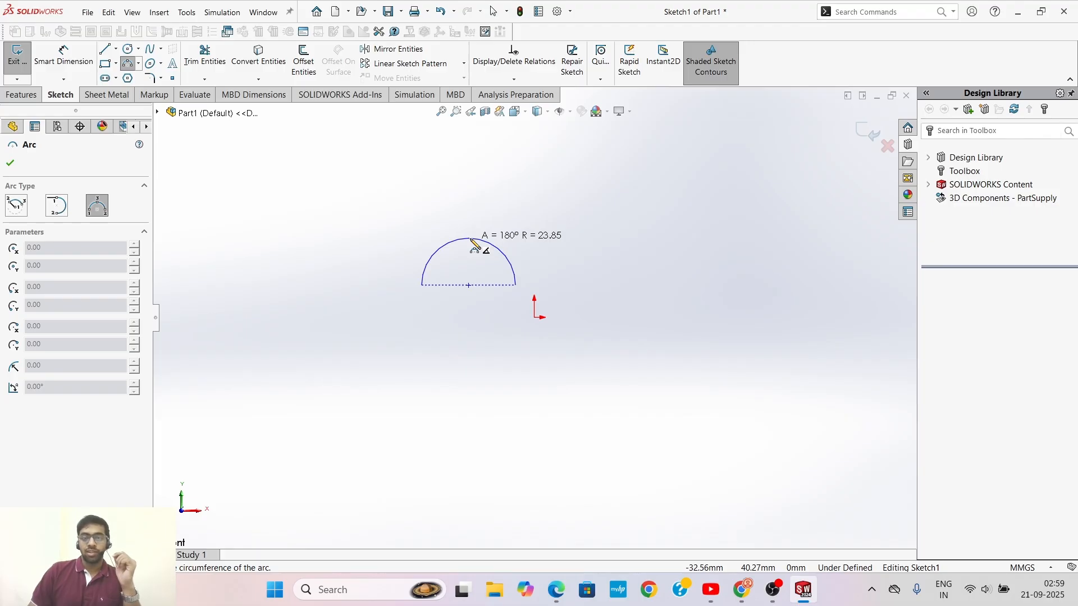
left_click(475, 245)
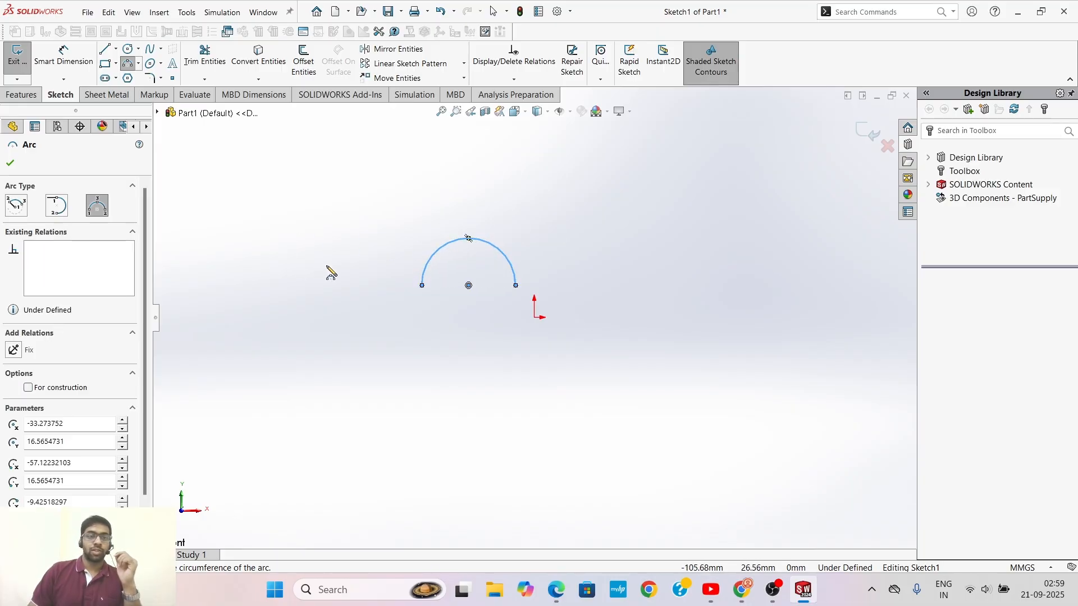
left_click(10, 164)
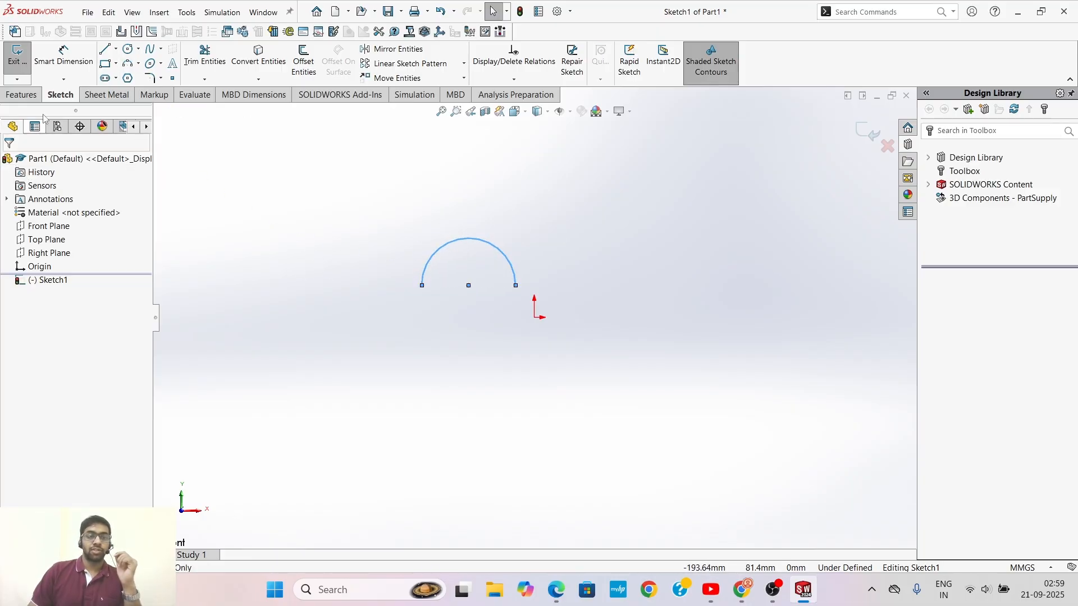
Close the semicircle with a horizontal line joining the arc's two endpoints.
left_click(105, 49)
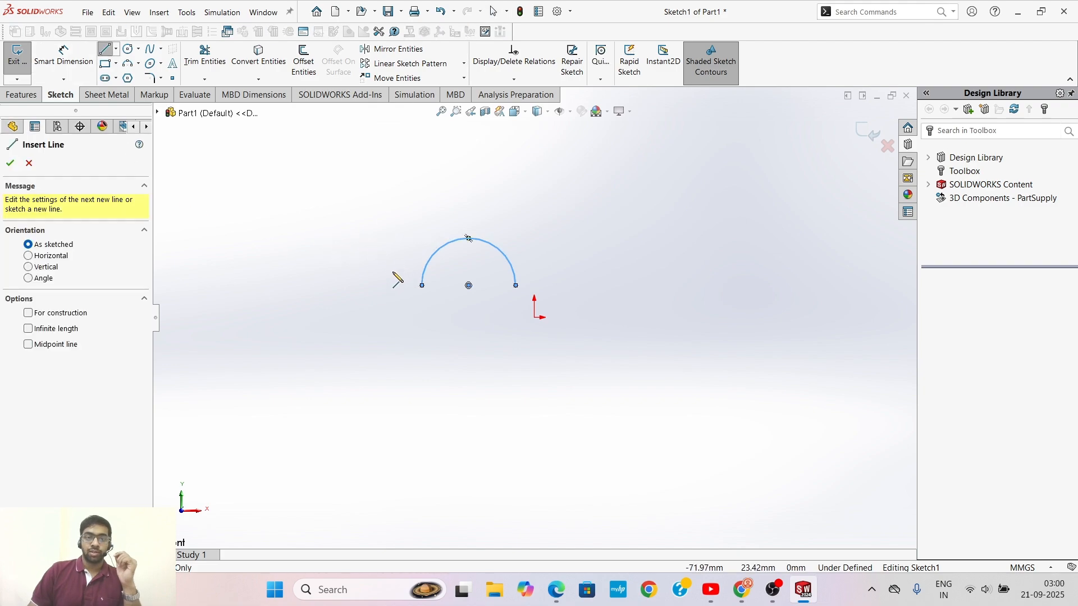
left_click(422, 287)
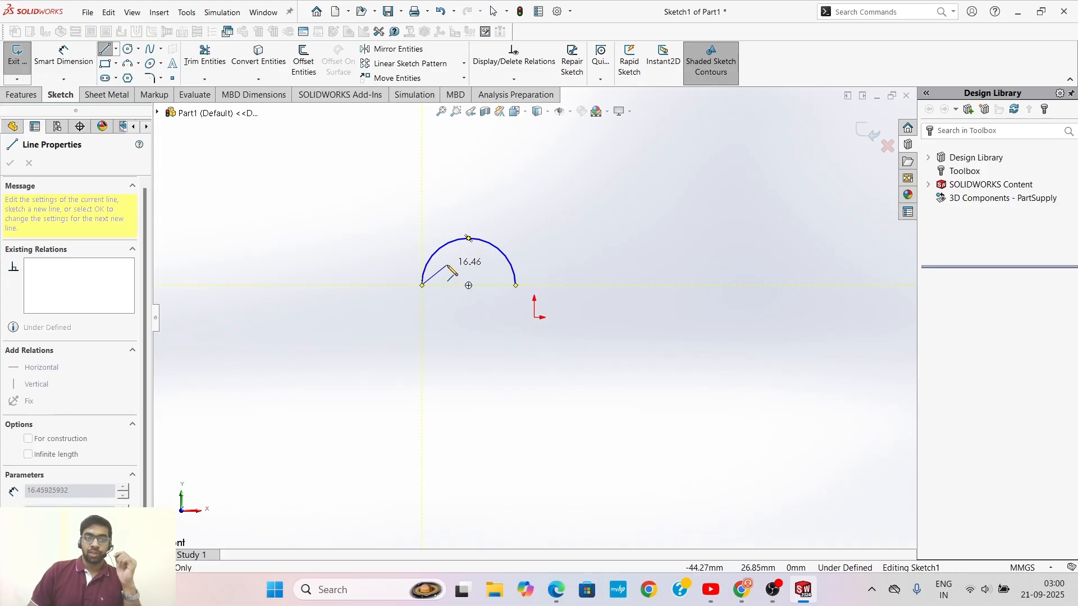
left_click(516, 285)
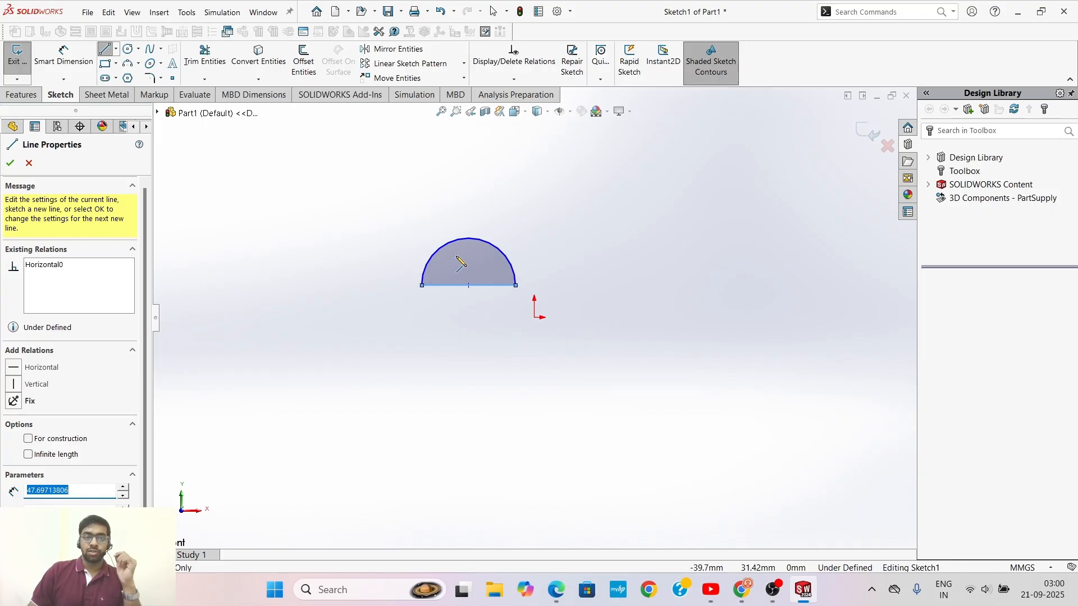
left_click(11, 163)
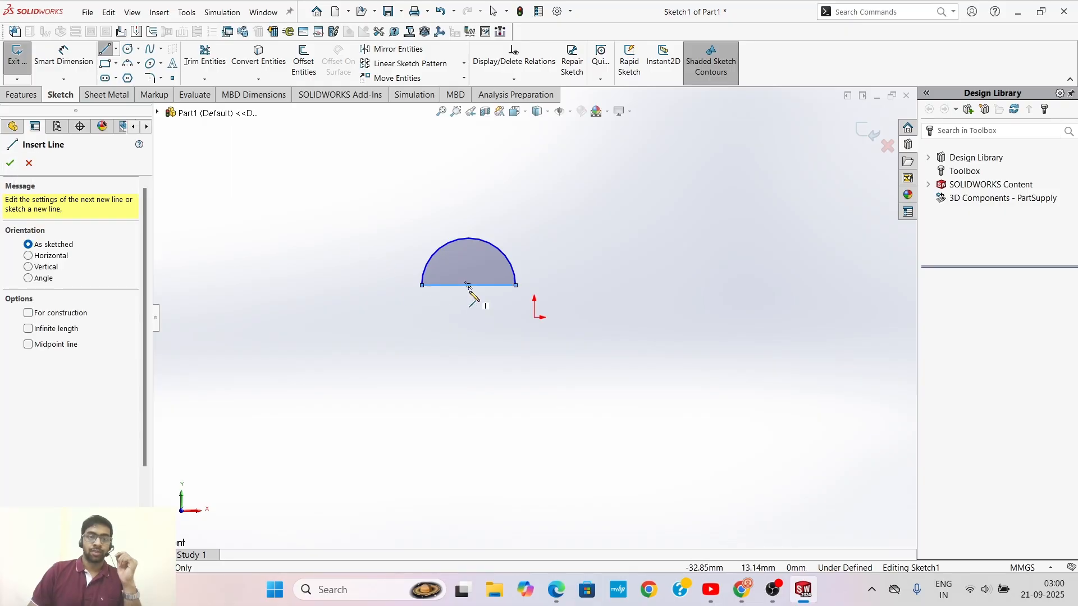
scroll(471, 292, "down", 6)
mouse_move(474, 281)
middle_mouse_down()
mouse_move(482, 268)
mouse_move(554, 280)
mouse_move(551, 321)
mouse_move(625, 349)
middle_mouse_up()
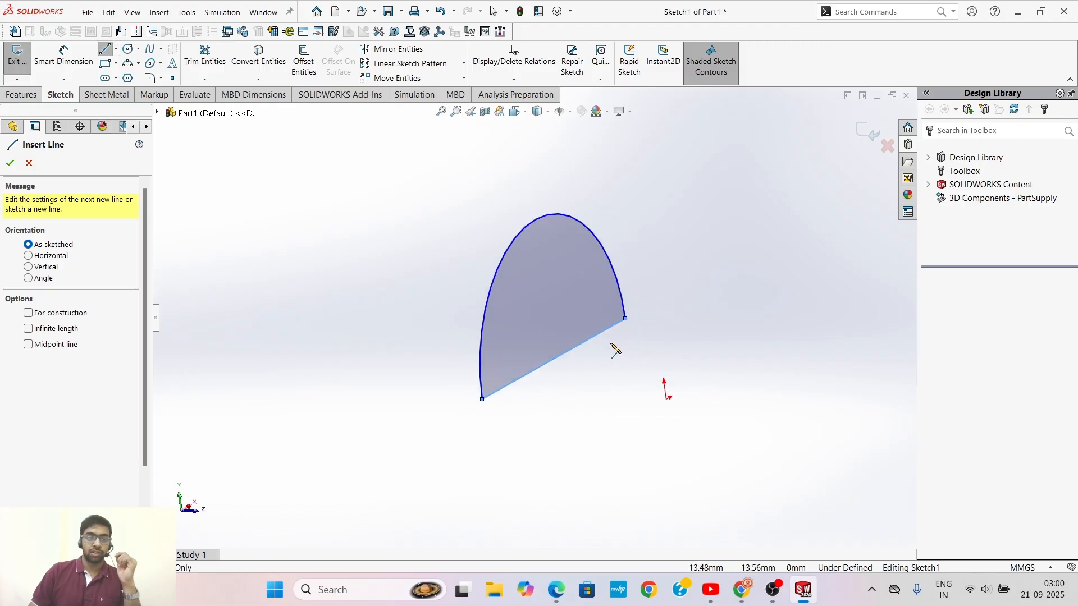
key("Escape")
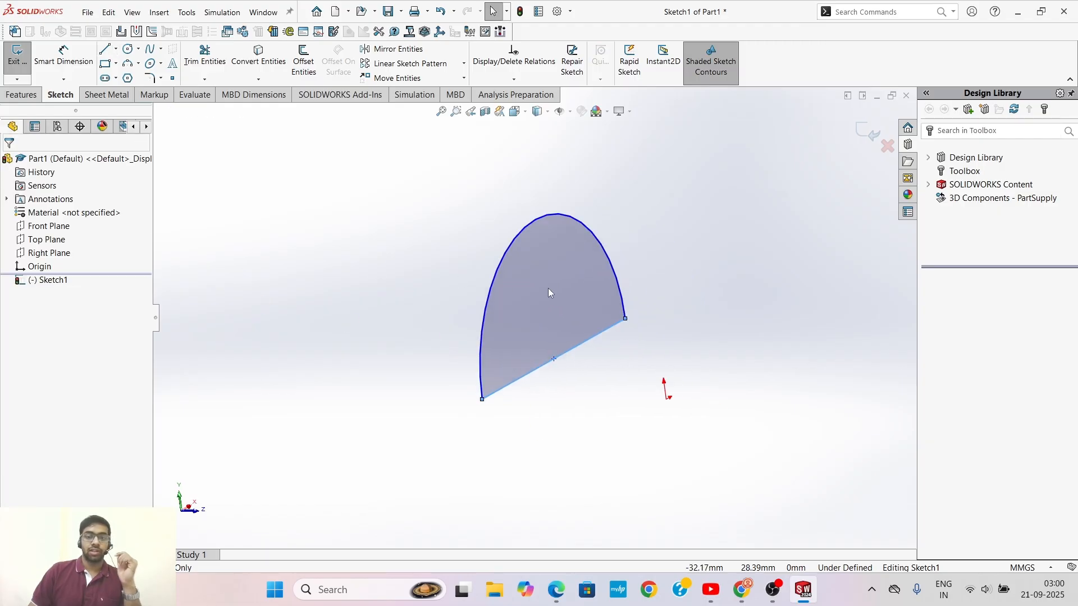
Start a Revolved Boss/Base of the closed semicircle about its straight line.
left_click(23, 95)
left_click(54, 72)
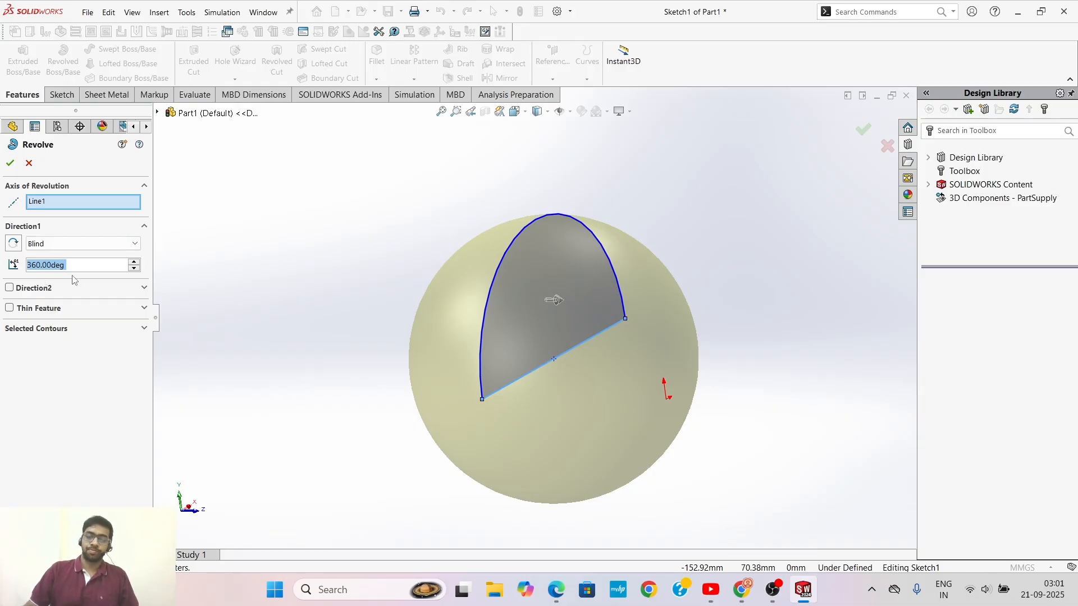
Try revolve angles of 180° and 90° and inspect the preview of each.
type("180")
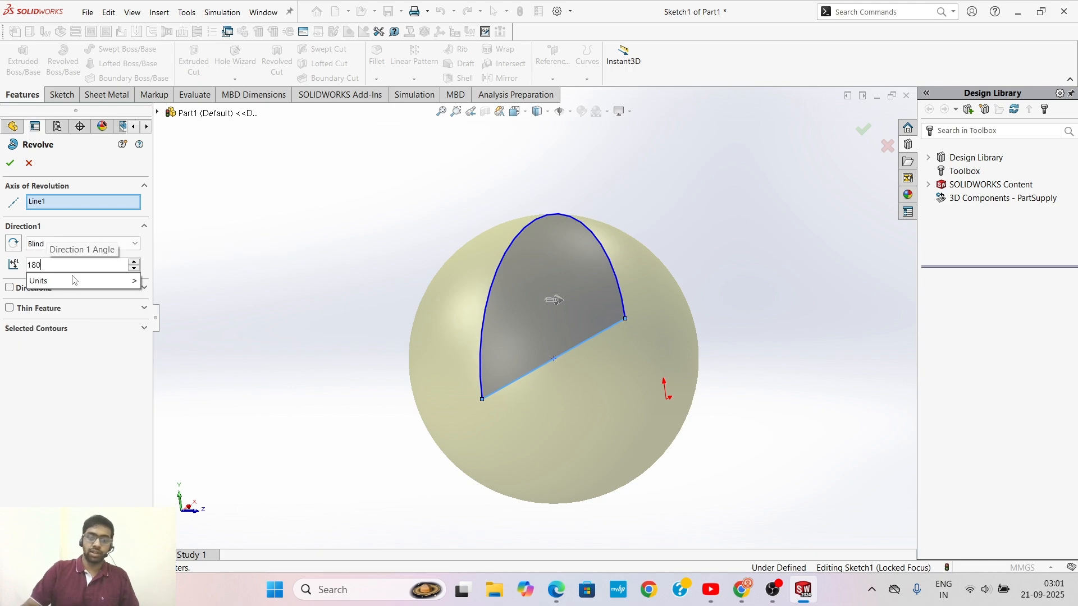
key("Return")
middle_click_drag(695, 342, 725, 343)
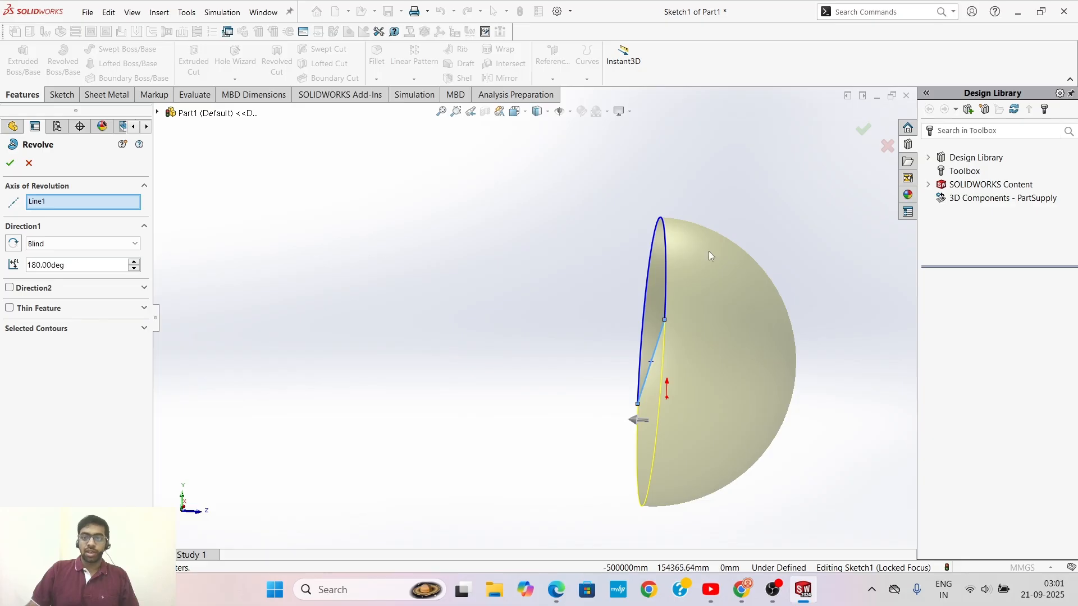
left_click(79, 265)
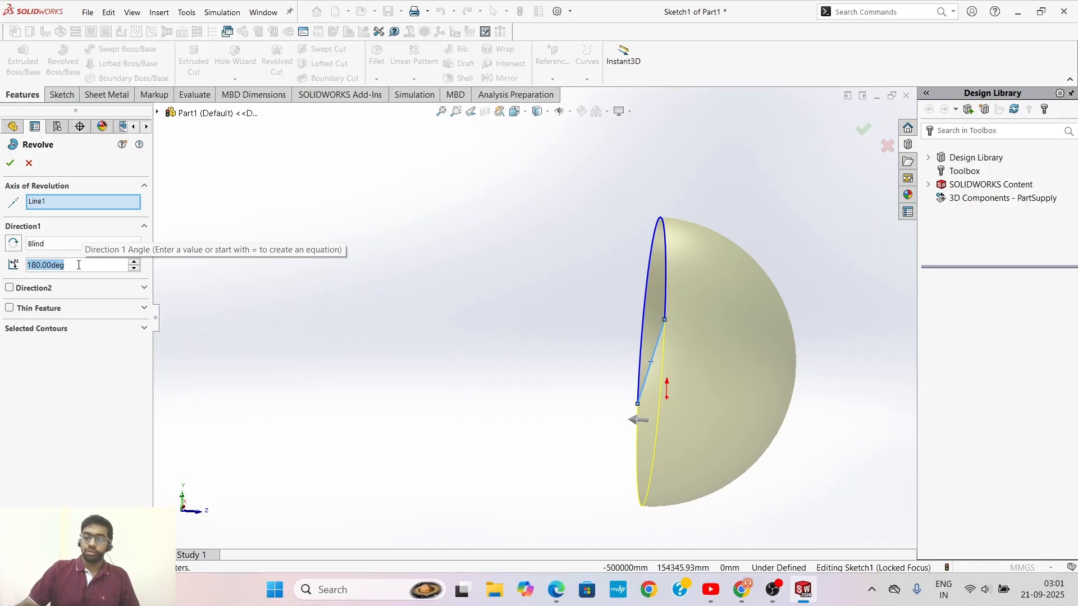
type("90")
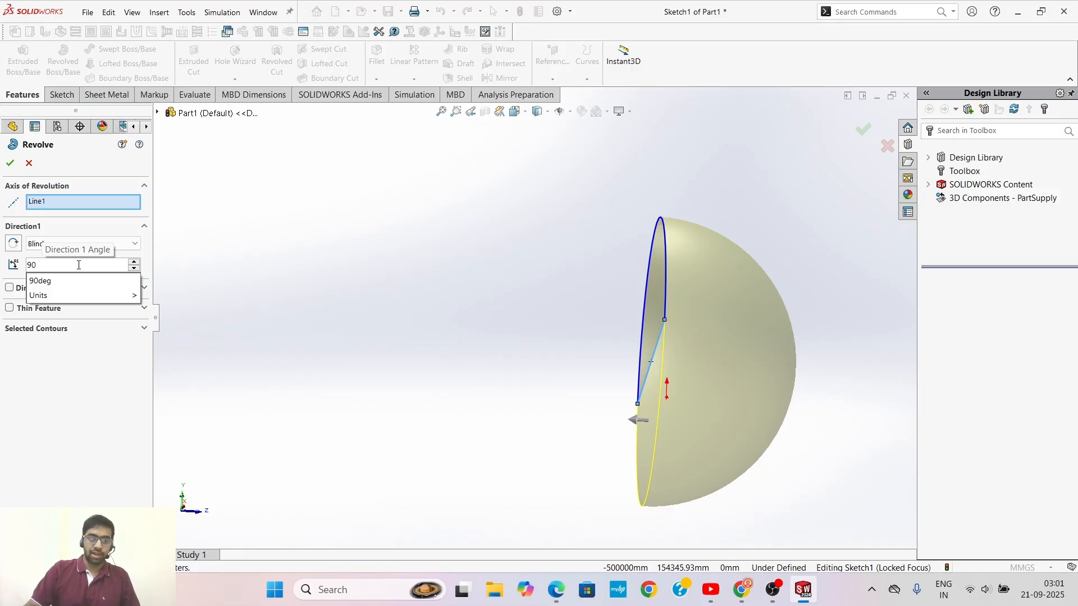
key("Return")
middle_click_drag(683, 209, 732, 251)
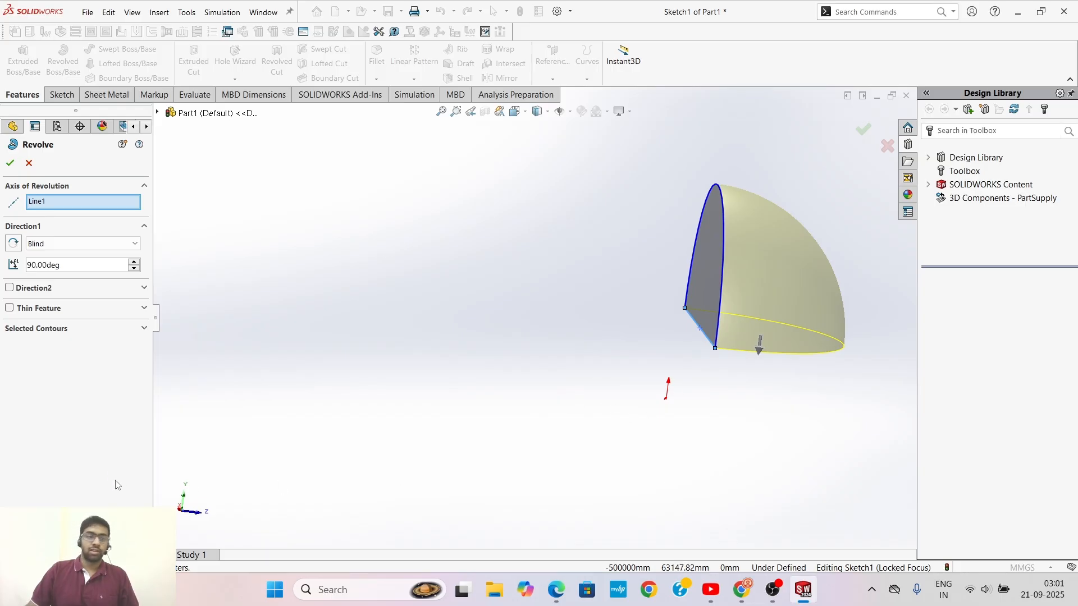
Set the revolve angle to 360° and complete the feature as a full sphere.
left_click(30, 265)
left_click(29, 265)
double_click(61, 265)
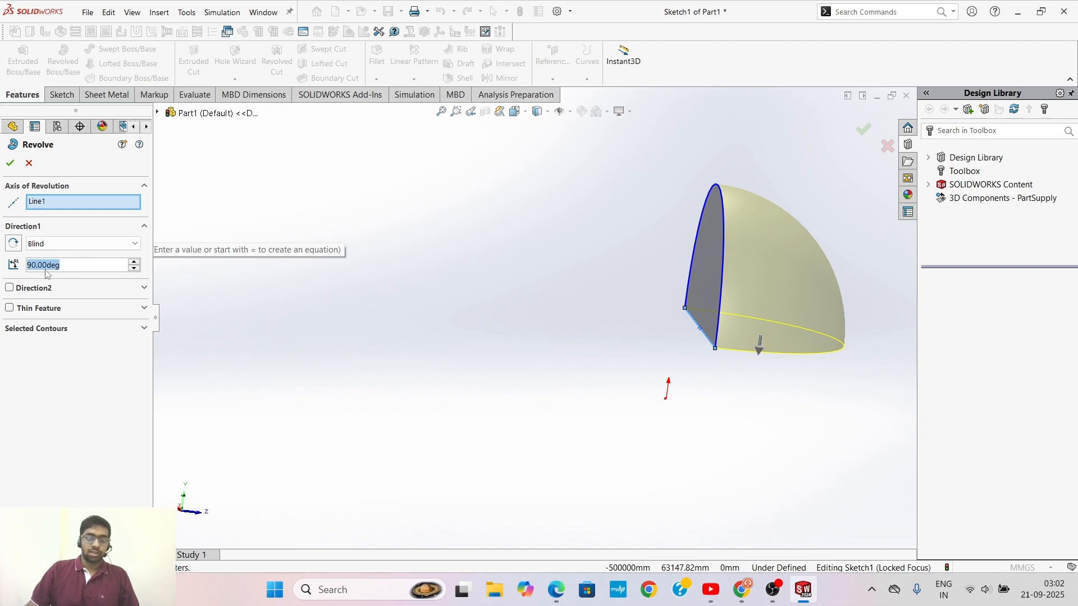
type("360")
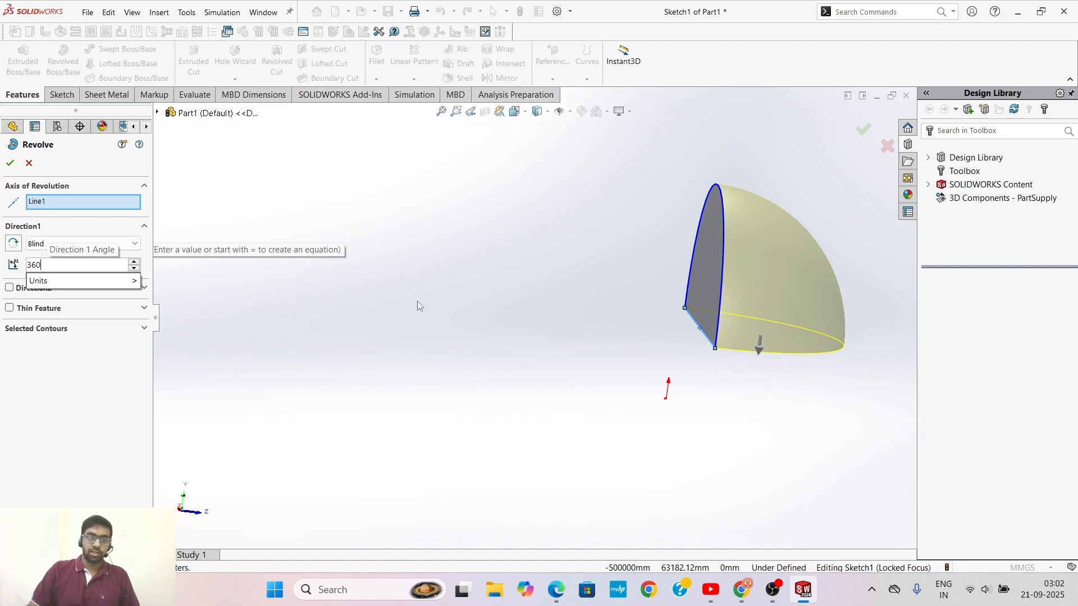
left_click(10, 164)
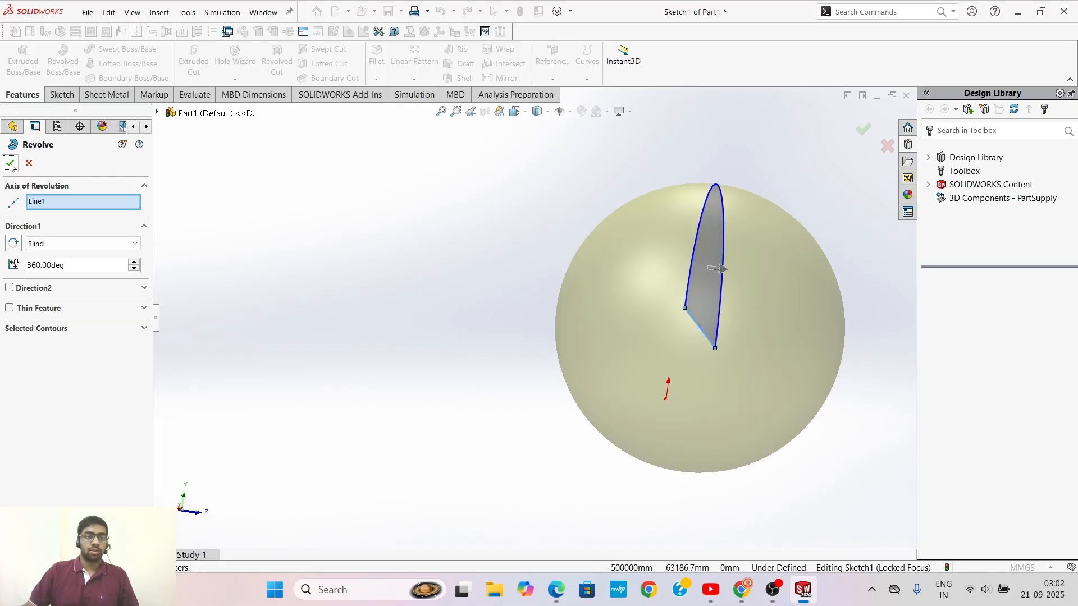
Examine the revolved sphere from several viewing directions.
mouse_move(726, 294)
middle_mouse_down()
mouse_move(676, 337)
mouse_move(409, 364)
mouse_move(759, 297)
mouse_move(845, 399)
mouse_move(601, 399)
mouse_move(554, 448)
middle_mouse_up()
mouse_move(765, 288)
middle_mouse_down()
mouse_move(770, 380)
mouse_move(761, 352)
mouse_move(852, 372)
mouse_move(691, 293)
middle_mouse_up()
left_click(696, 297)
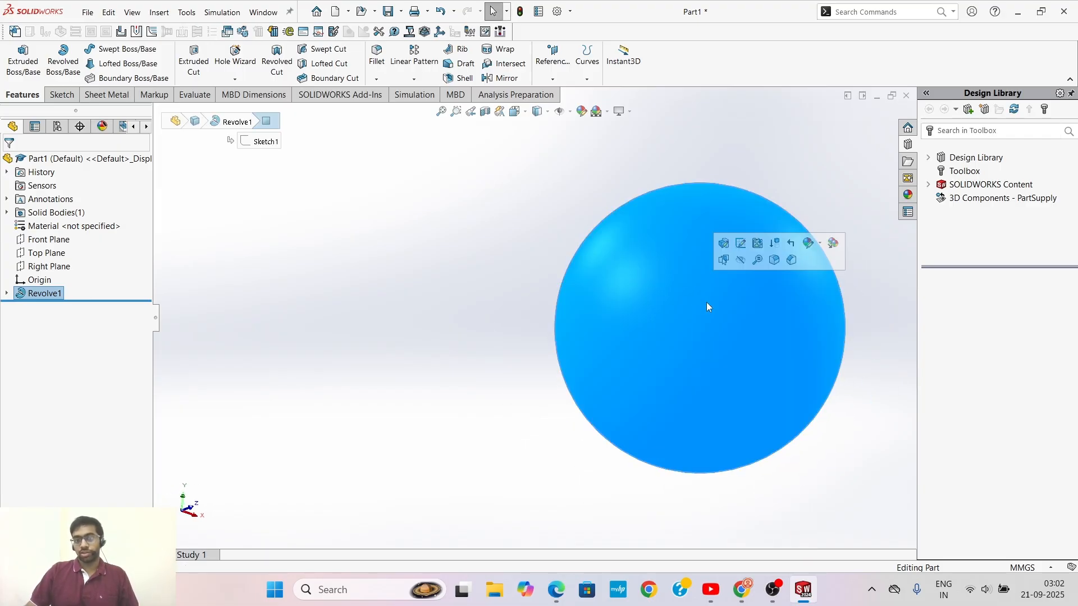
scroll(709, 305, "up", 5)
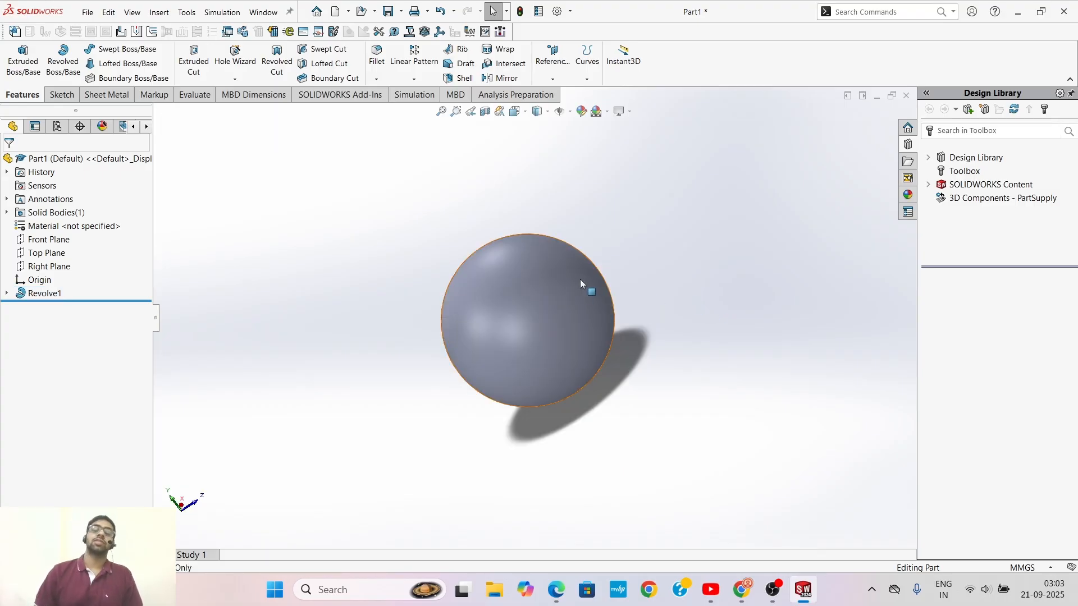
left_click(580, 279)
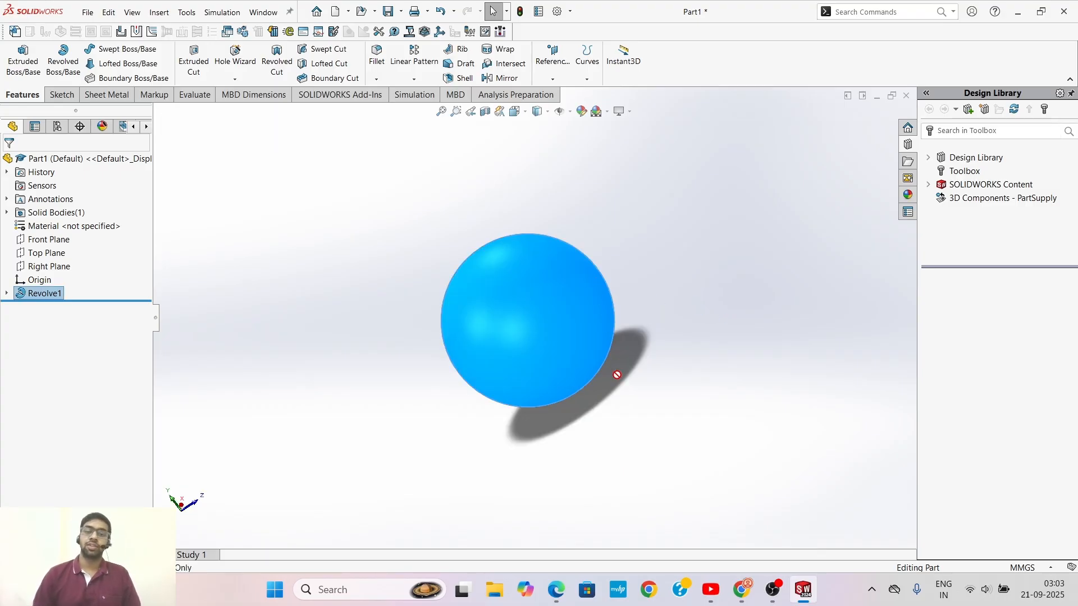
middle_click_drag(585, 271, 709, 328)
left_click(704, 315)
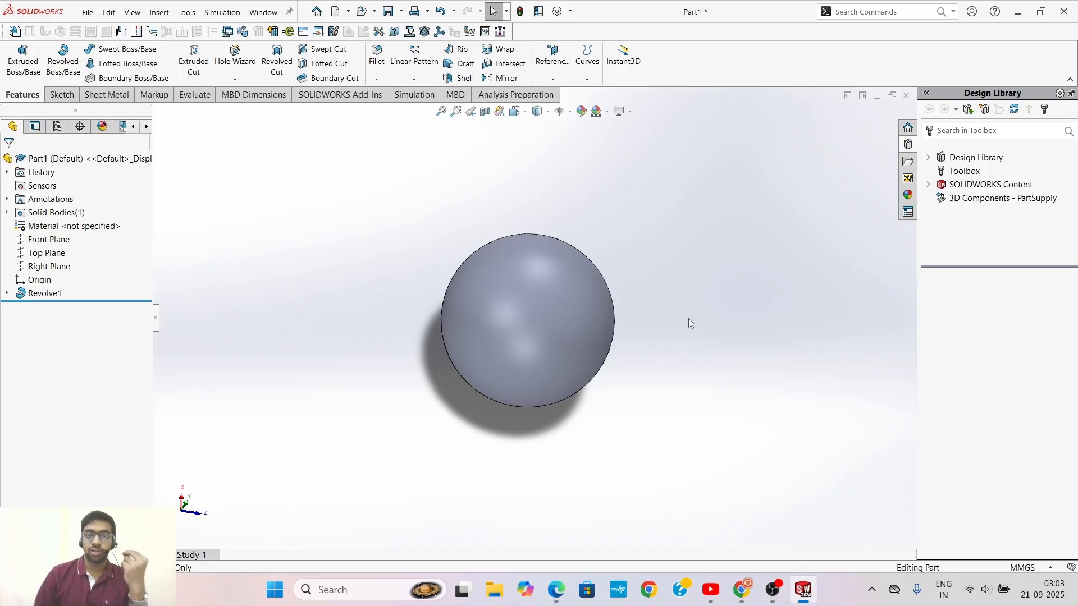
mouse_move(688, 319)
middle_mouse_down()
mouse_move(503, 309)
mouse_move(438, 250)
mouse_move(361, 254)
mouse_move(339, 282)
mouse_move(422, 286)
middle_mouse_up()
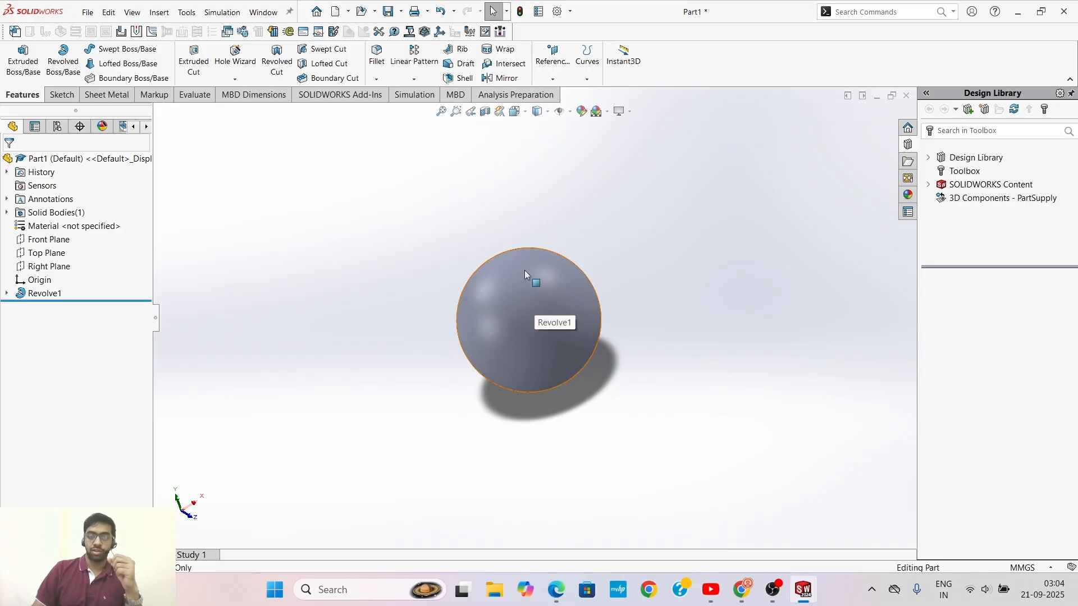
left_click(509, 305)
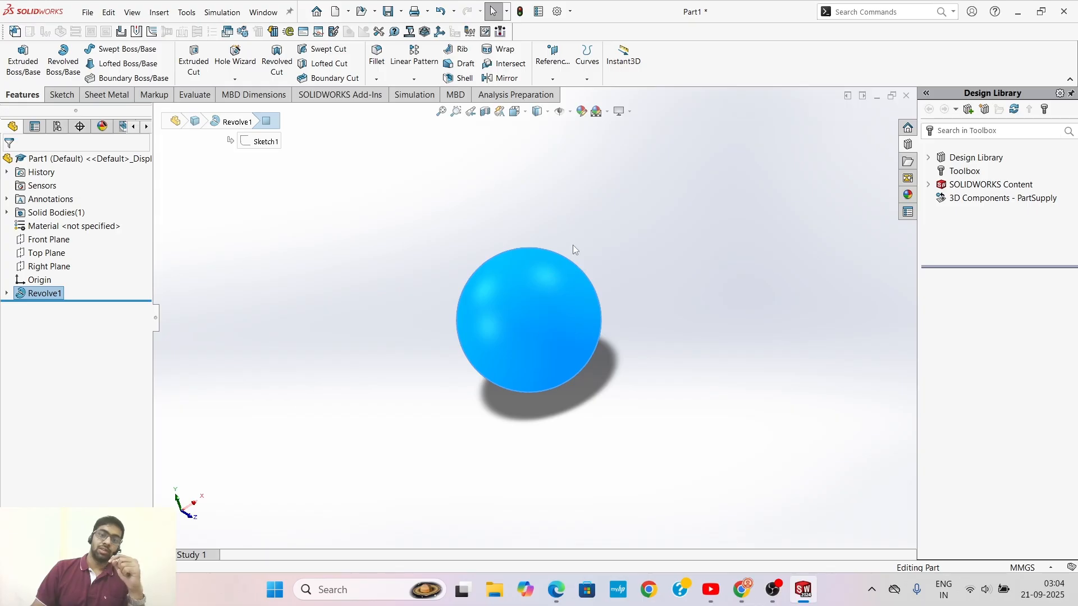
middle_click_drag(548, 289, 449, 368)
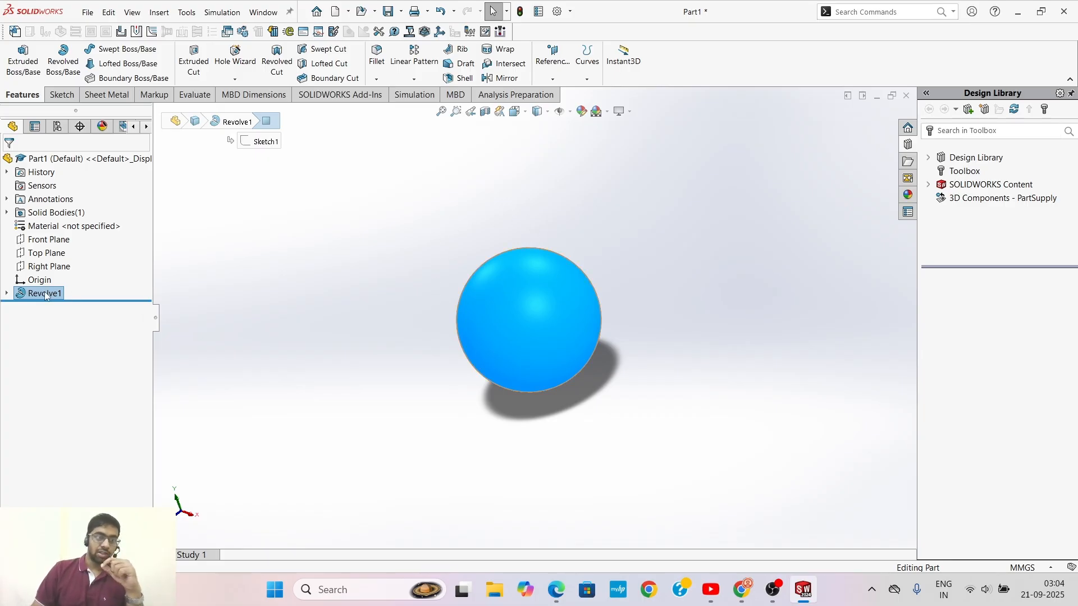
Open the sketch beneath the revolve feature for editing.
left_click(8, 293)
left_click(60, 307)
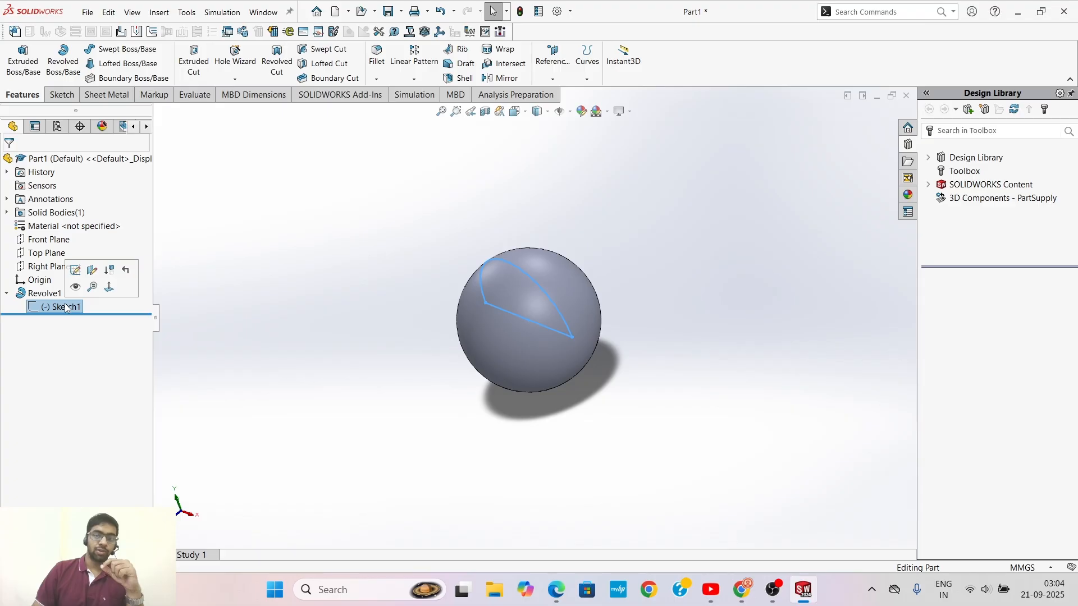
right_click(66, 308)
left_click(75, 270)
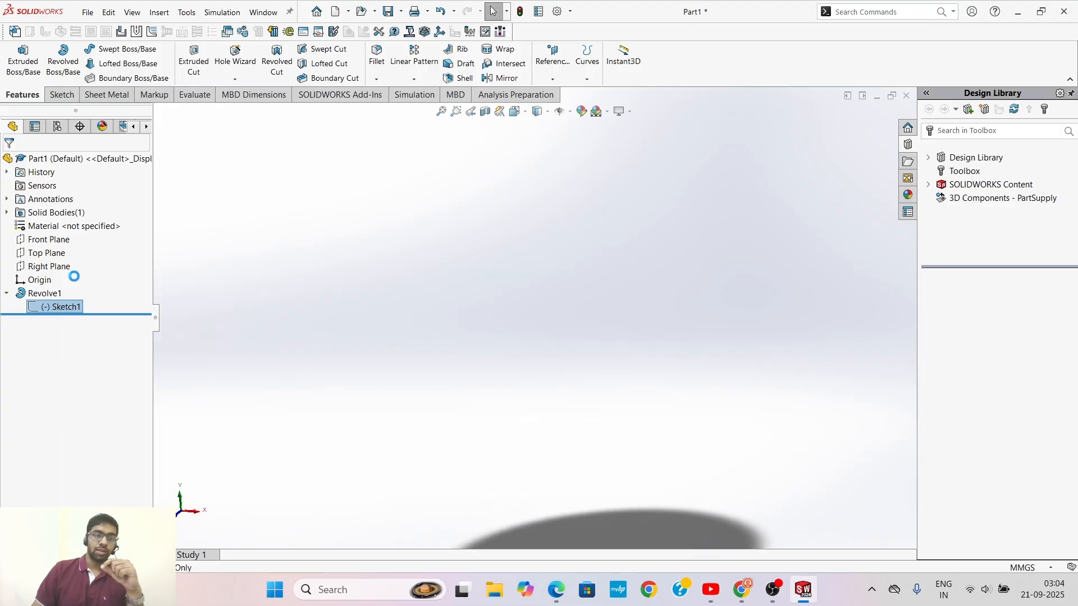
Try a length of 40 mm for the straight base line of the semicircle.
key("z")
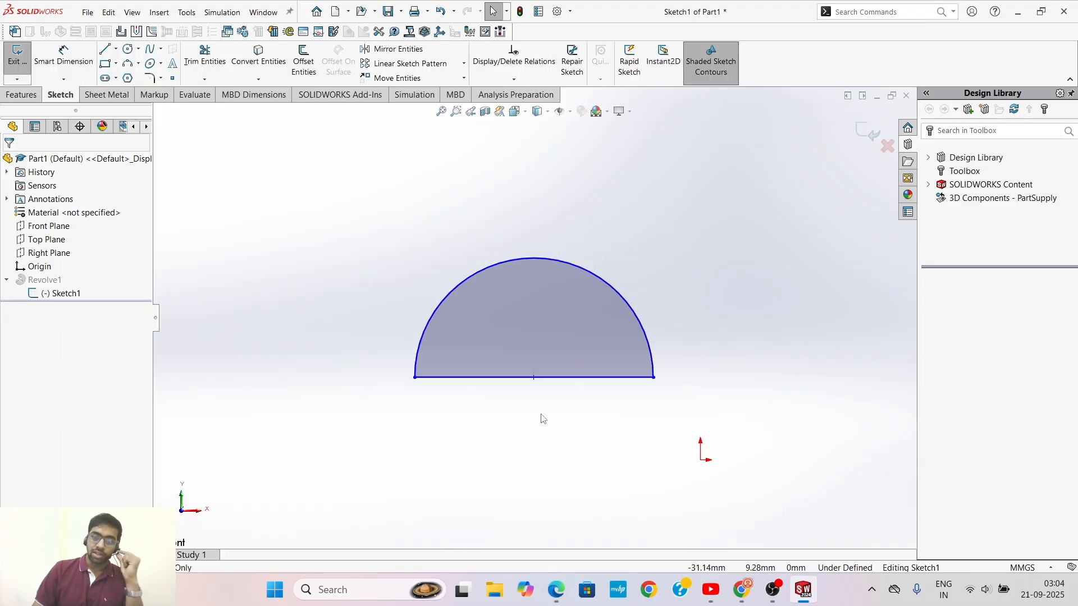
left_click(469, 378)
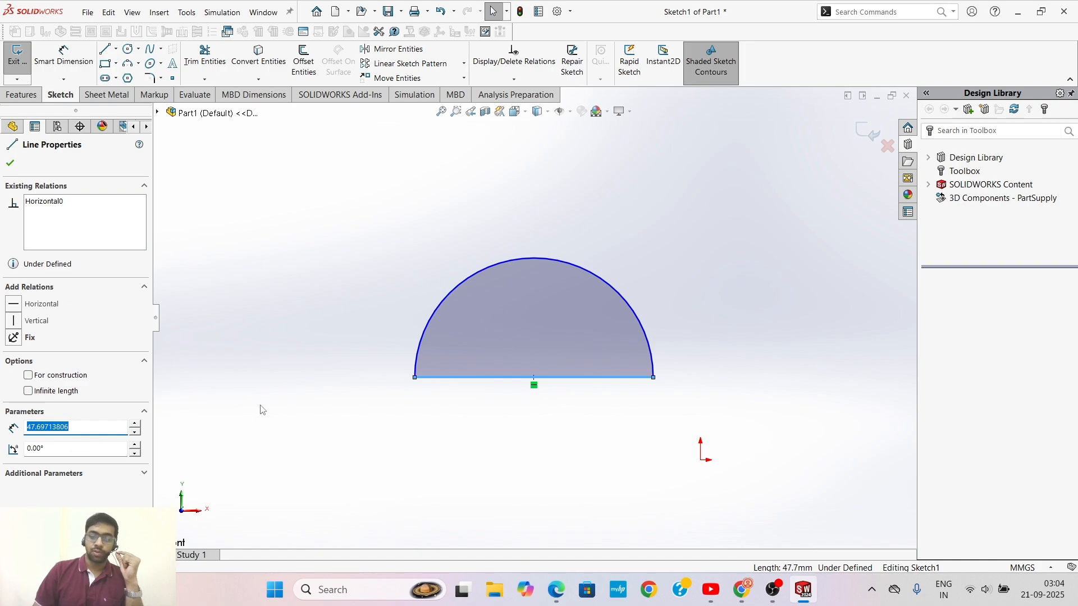
type("40")
key("Return")
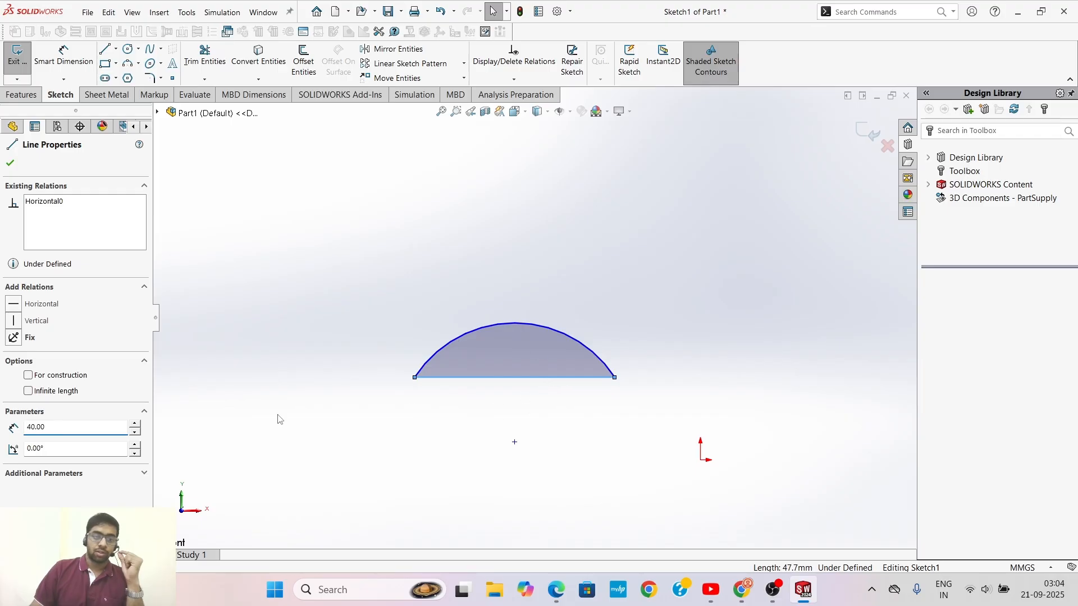
Set the length of the semicircle's base line to 50 mm and close its properties.
left_click_drag(69, 427, 26, 427)
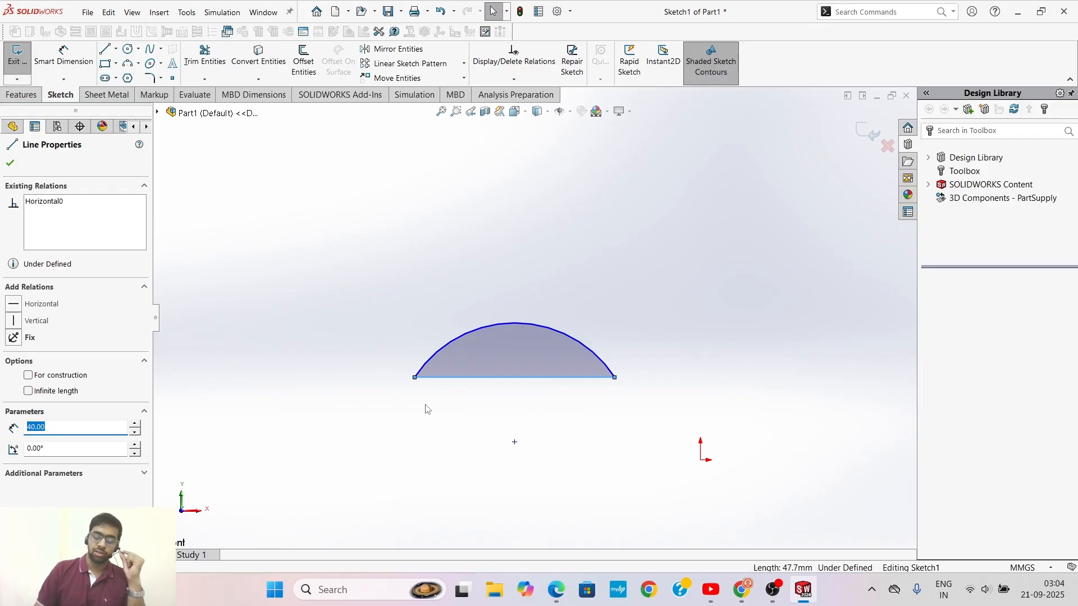
type("50")
key("Return")
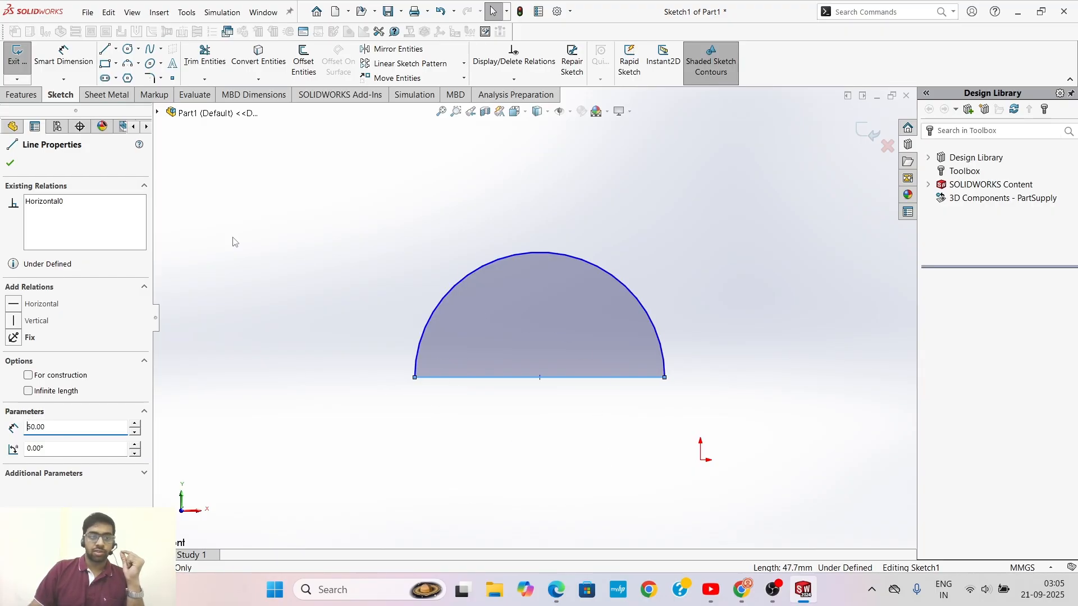
left_click(10, 163)
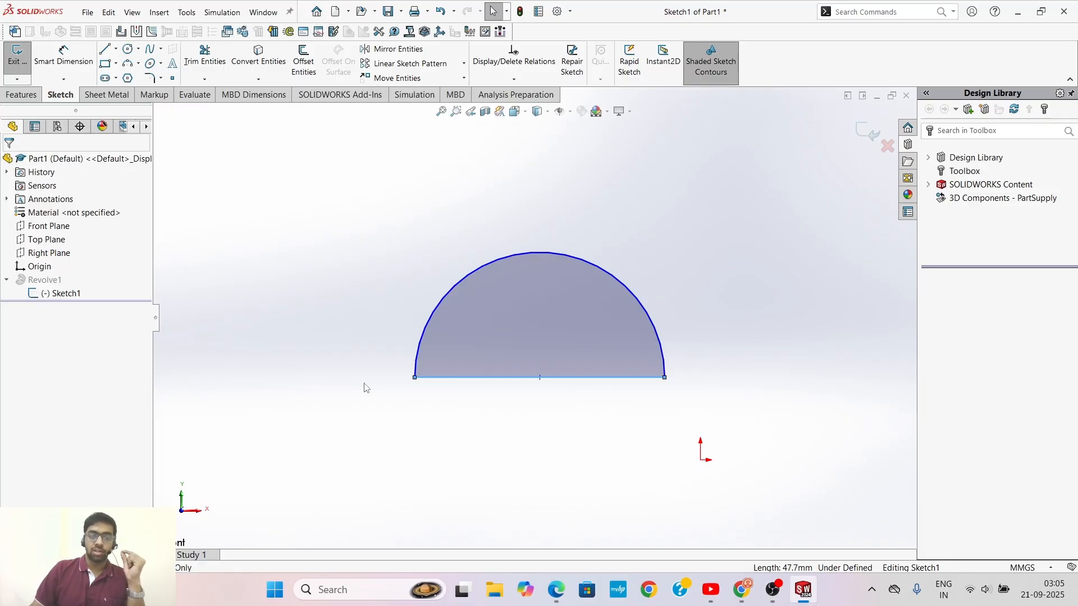
Examine the semicircle and the coordinates of both endpoints of its base line.
scroll(604, 369, "down", 3)
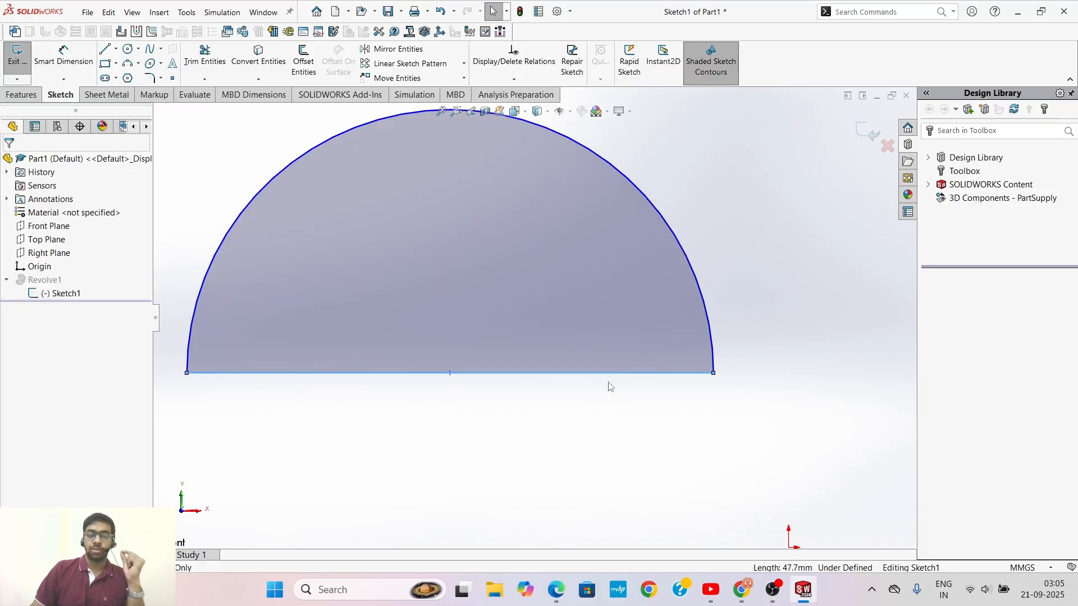
left_click(213, 404)
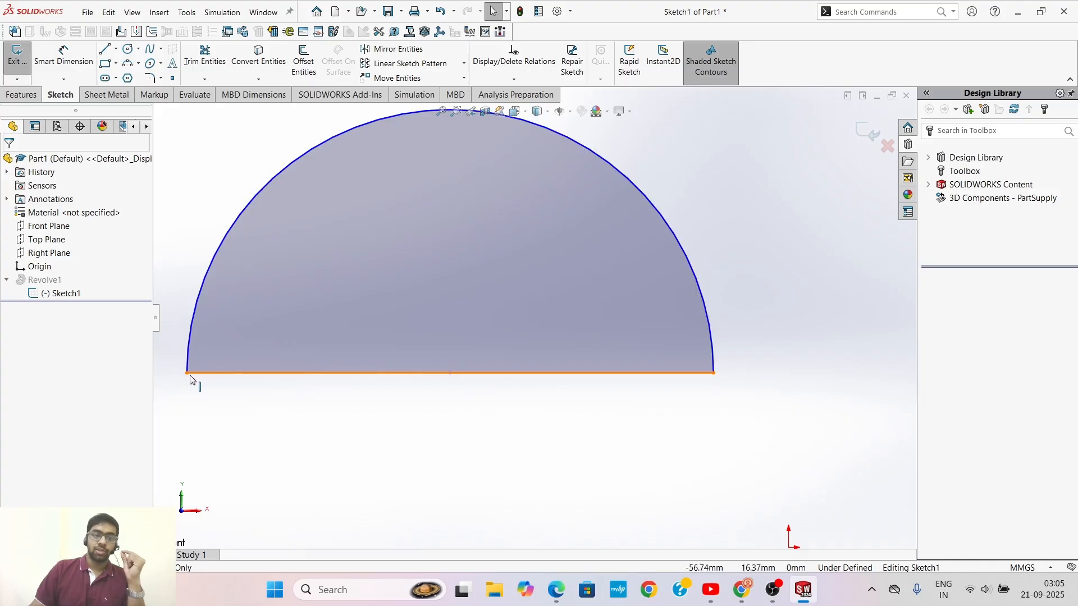
scroll(252, 281, "up", 3)
scroll(292, 301, "down", 4)
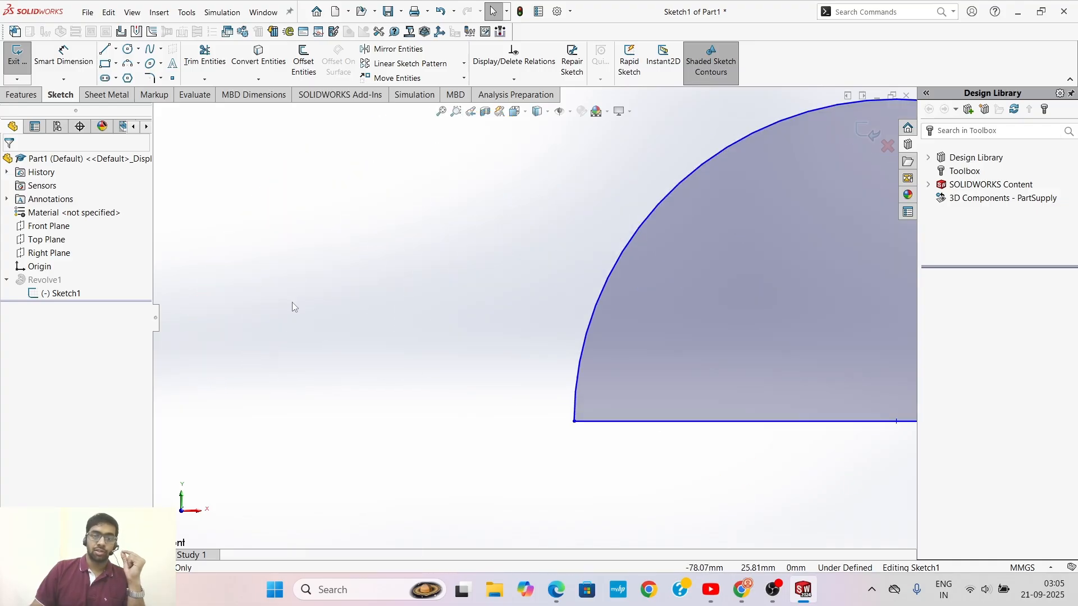
scroll(674, 384, "up", 5)
scroll(726, 398, "down", 3)
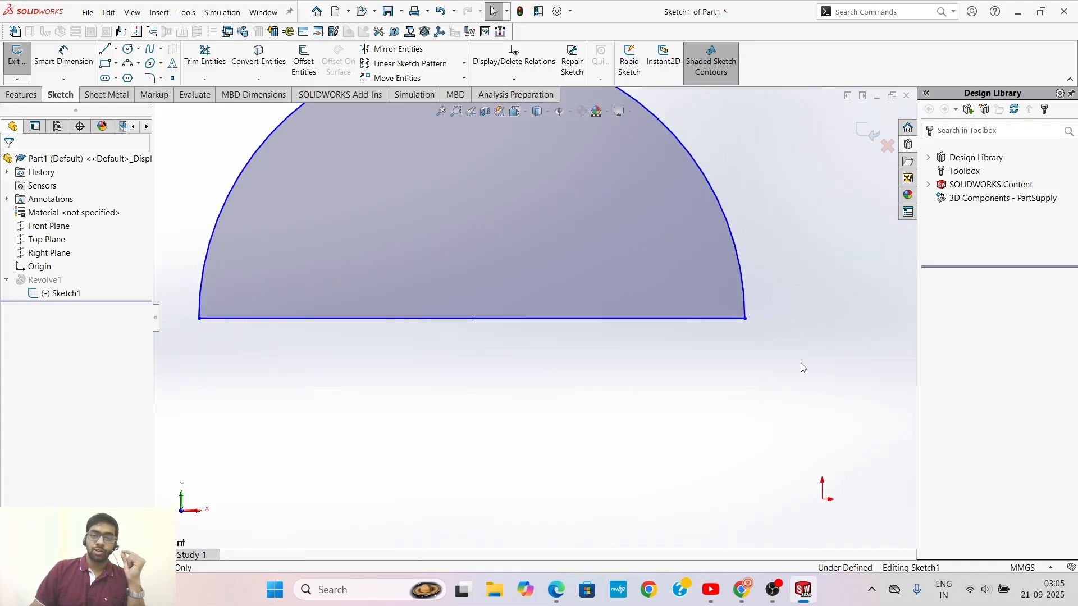
left_click(745, 319)
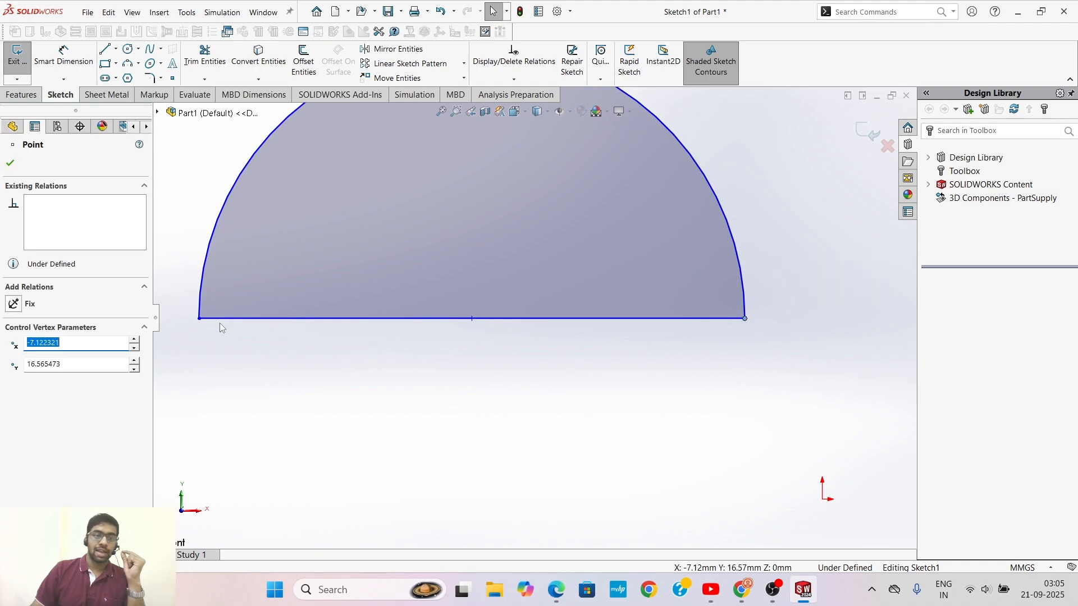
left_click(200, 319)
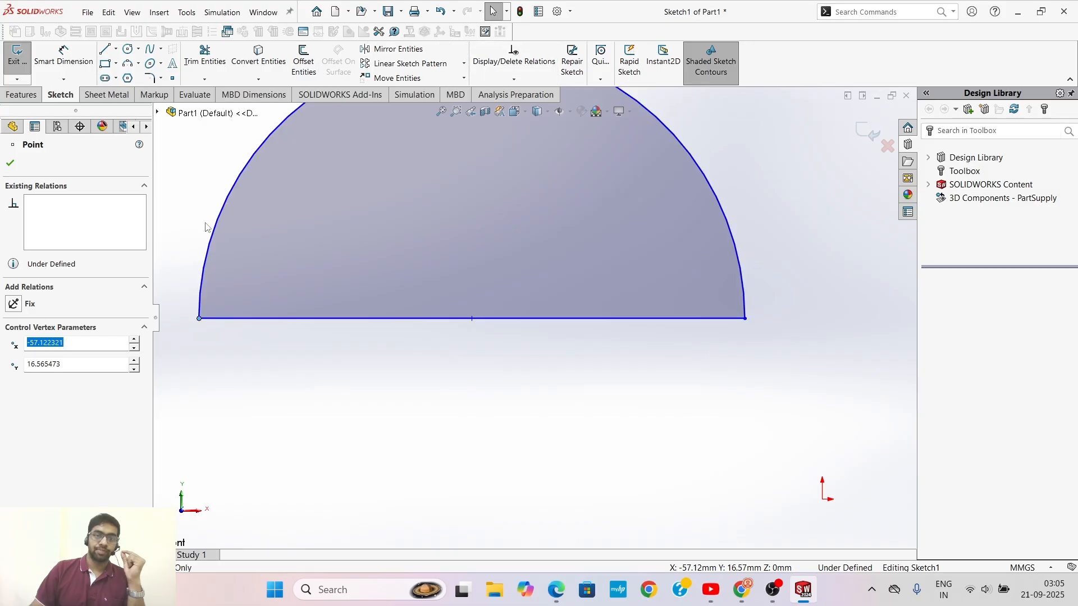
scroll(389, 292, "up", 3)
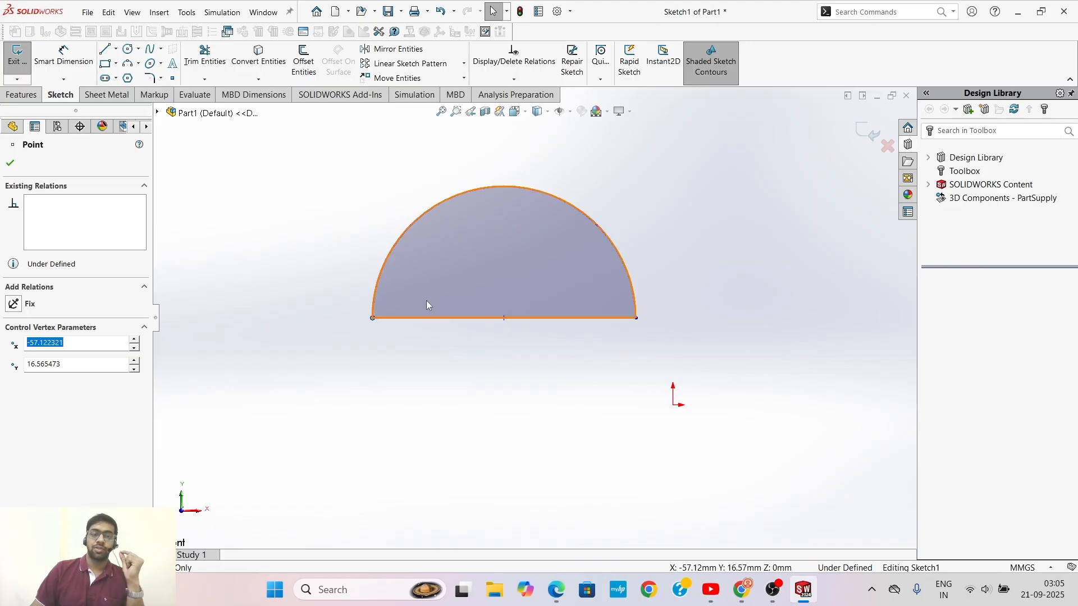
left_click(10, 163)
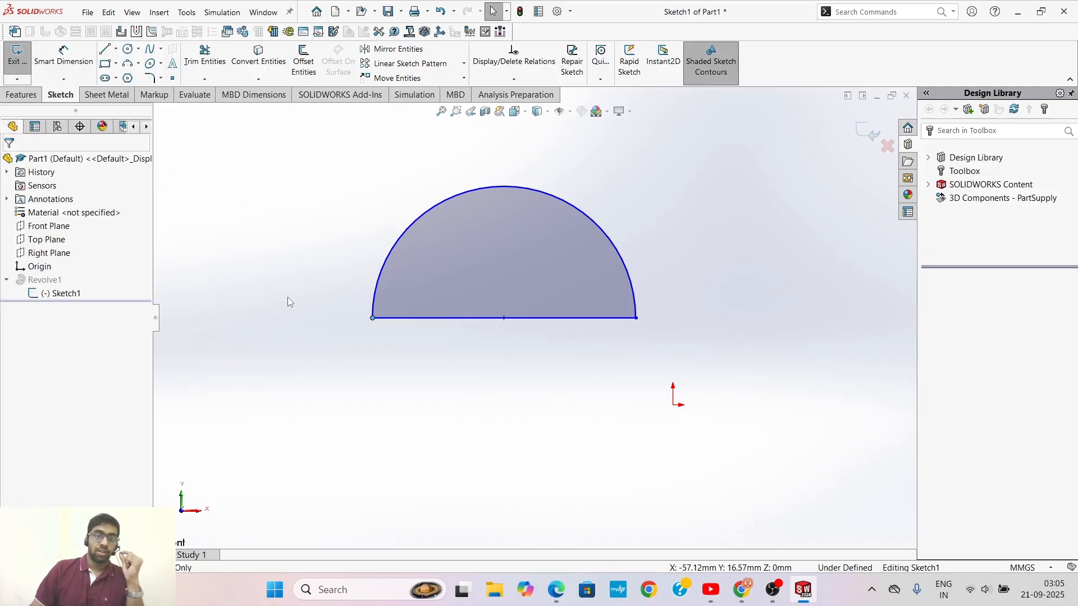
Add a driving dimension to the length of the semicircle's base line, placed below the line.
left_click(64, 55)
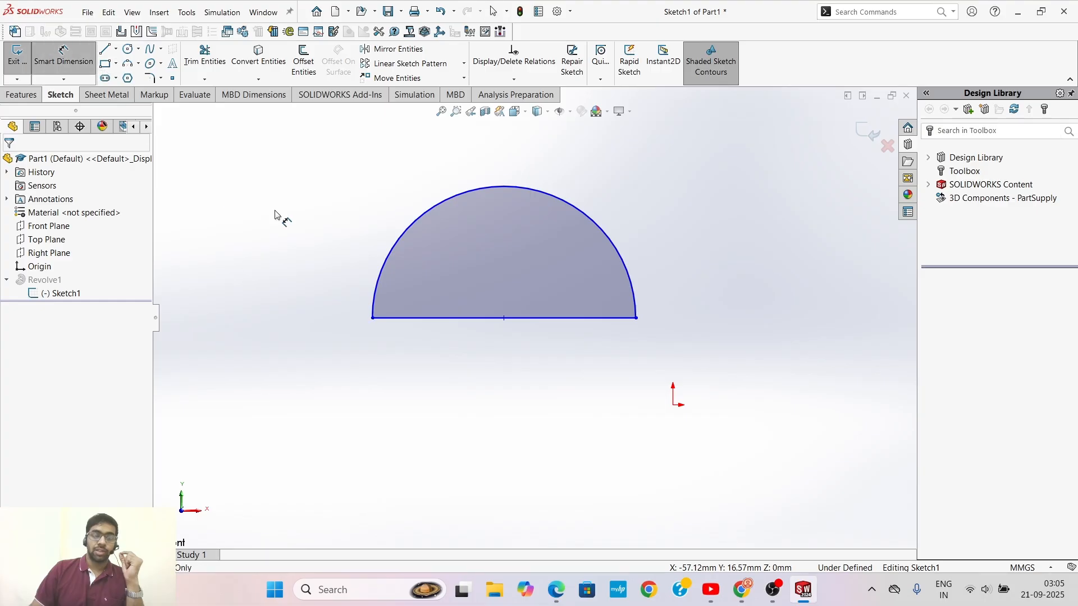
left_click(470, 318)
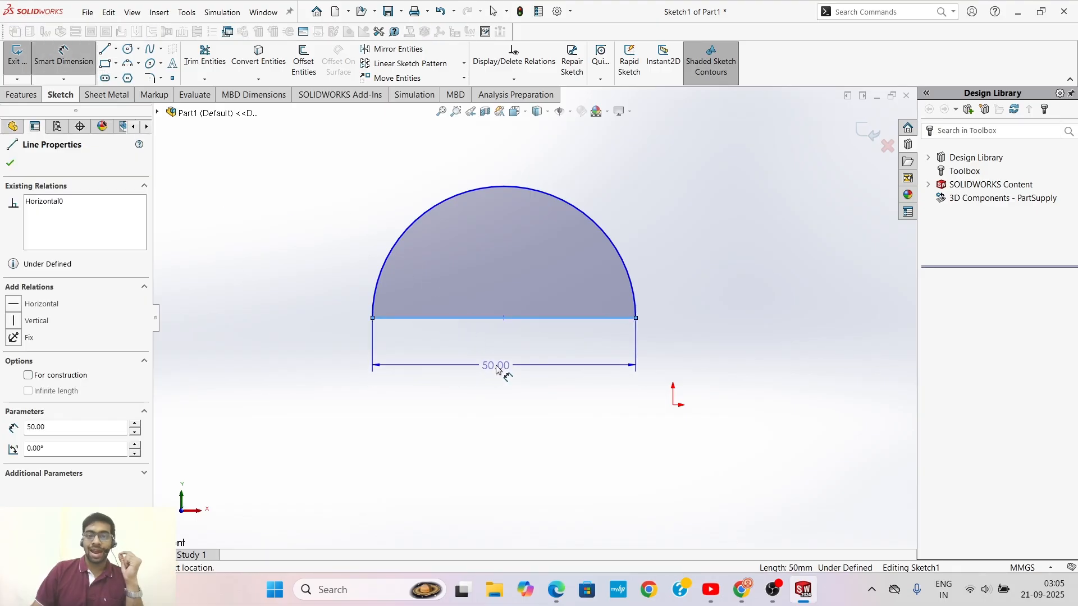
left_click(497, 366)
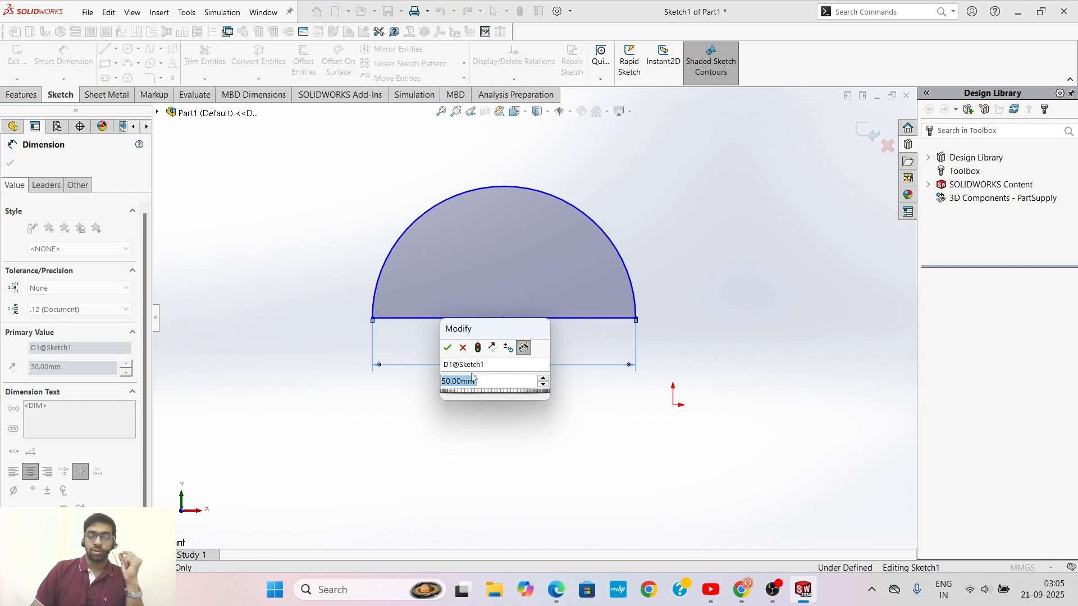
left_click(448, 347)
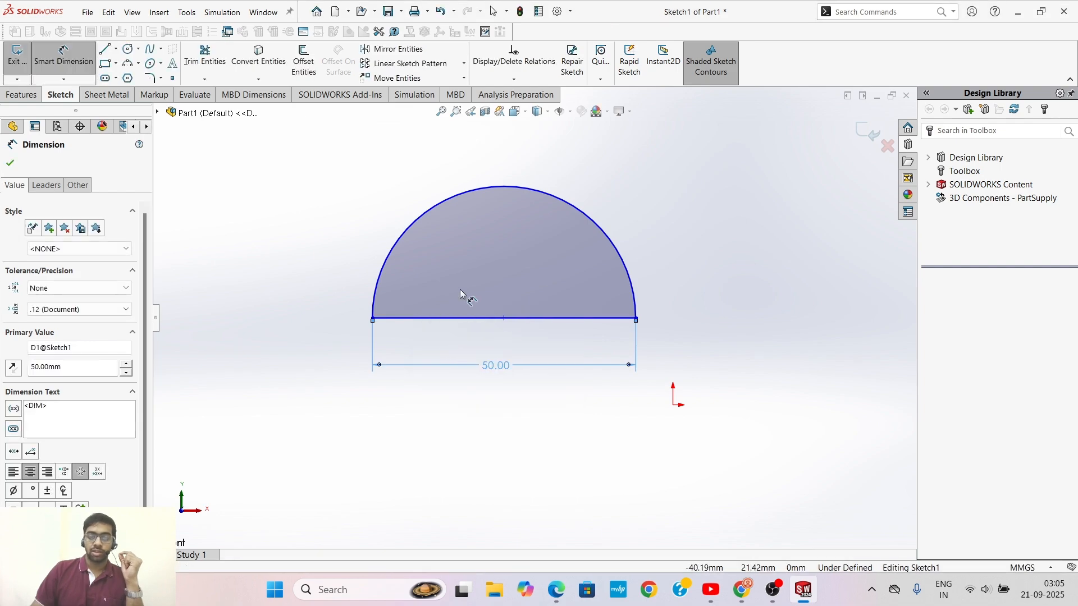
Add a radius dimension outside the arc's upper left and exit the sketch to rebuild the revolved sphere.
left_click(440, 206)
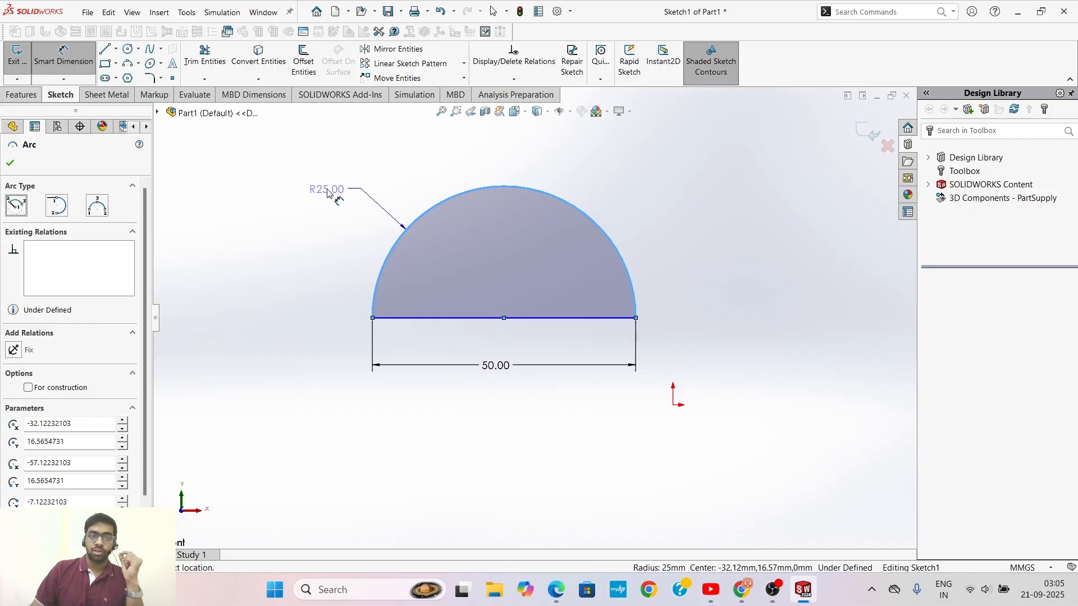
left_click(327, 192)
left_click(279, 173)
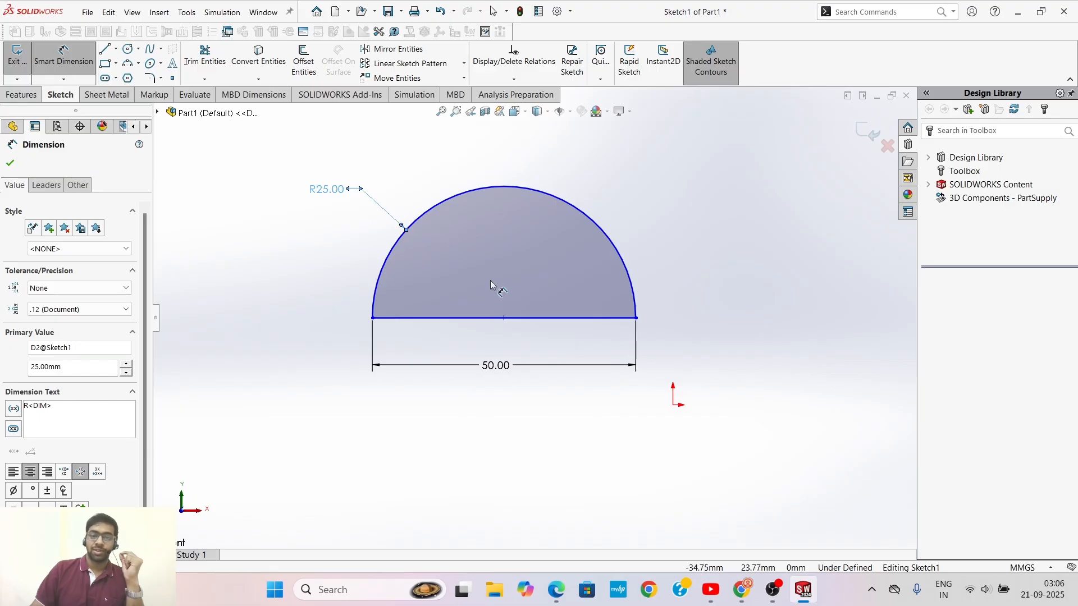
left_click(11, 163)
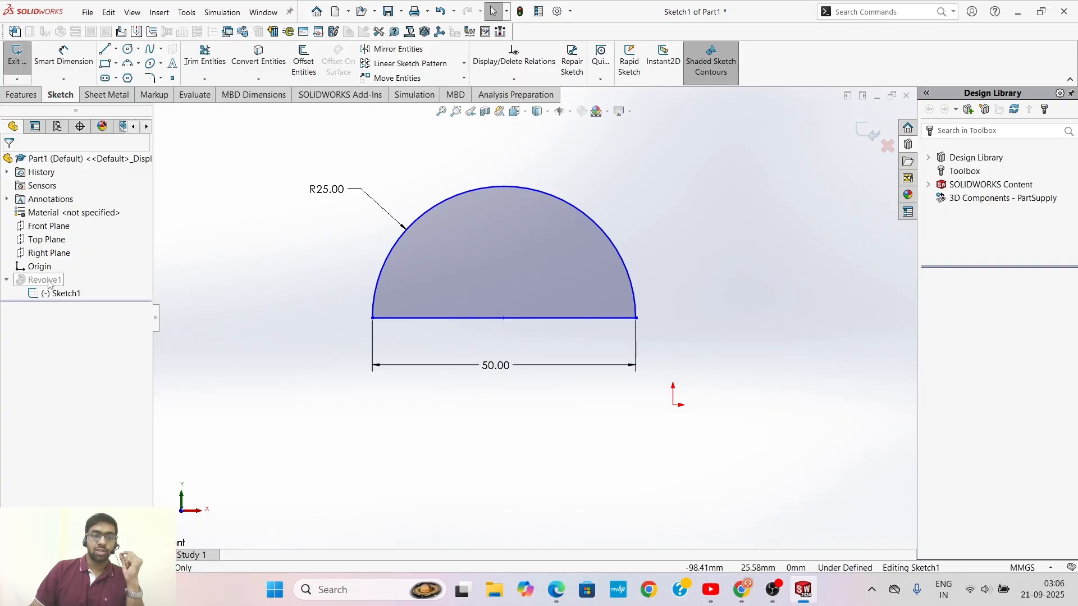
left_click(867, 133)
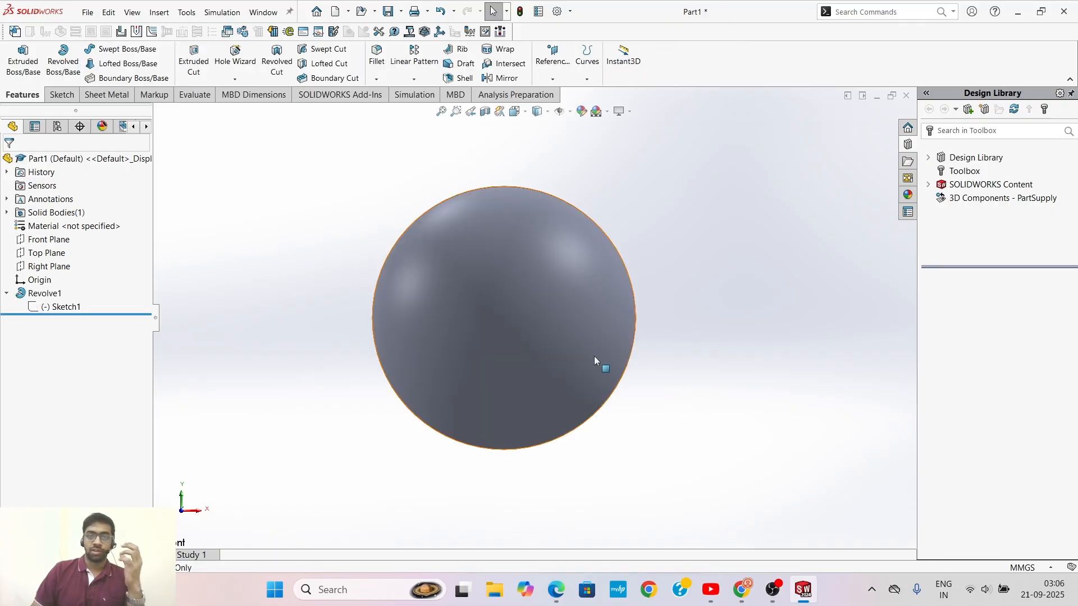
Examine the rebuilt sphere up close and from several viewing directions.
scroll(520, 286, "down", 1)
scroll(521, 286, "down", 2)
scroll(634, 287, "up", 5)
middle_click_drag(553, 276, 429, 356)
scroll(575, 328, "down", 2)
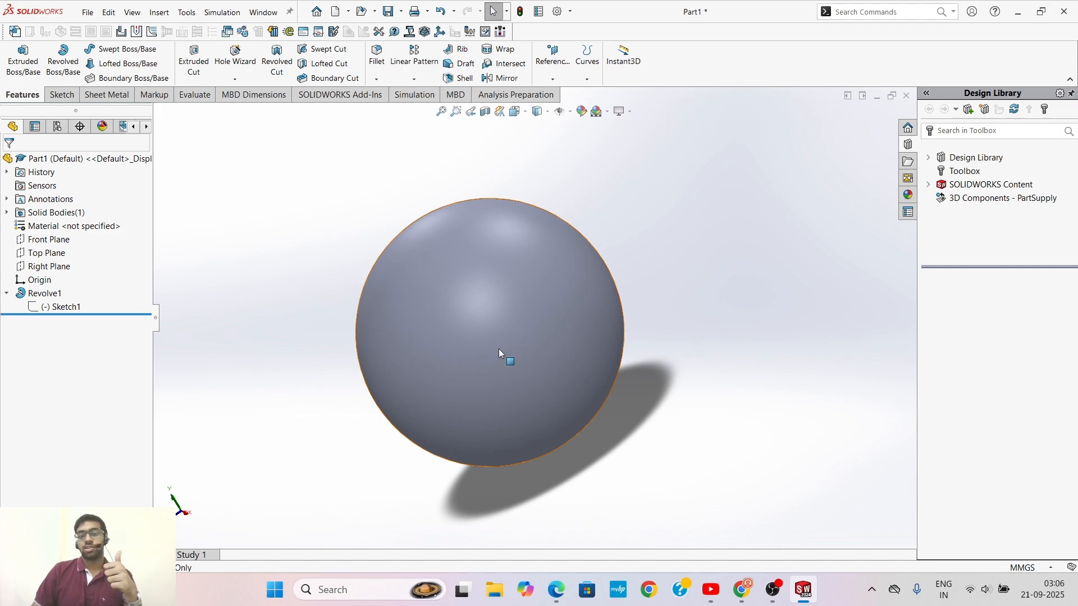
middle_click_drag(513, 356, 615, 296)
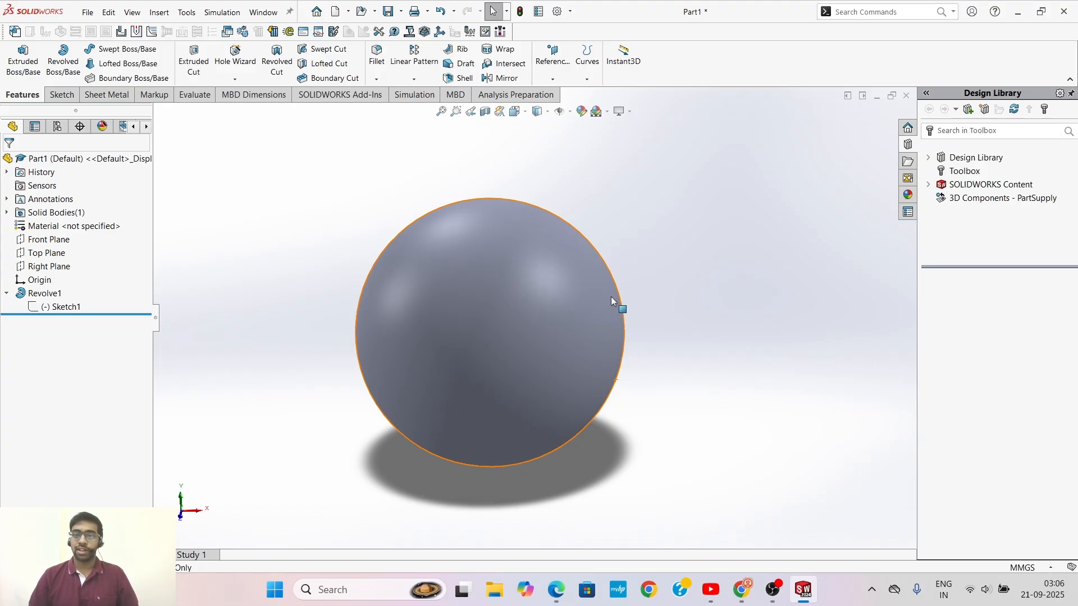
middle_click_drag(508, 258, 578, 326)
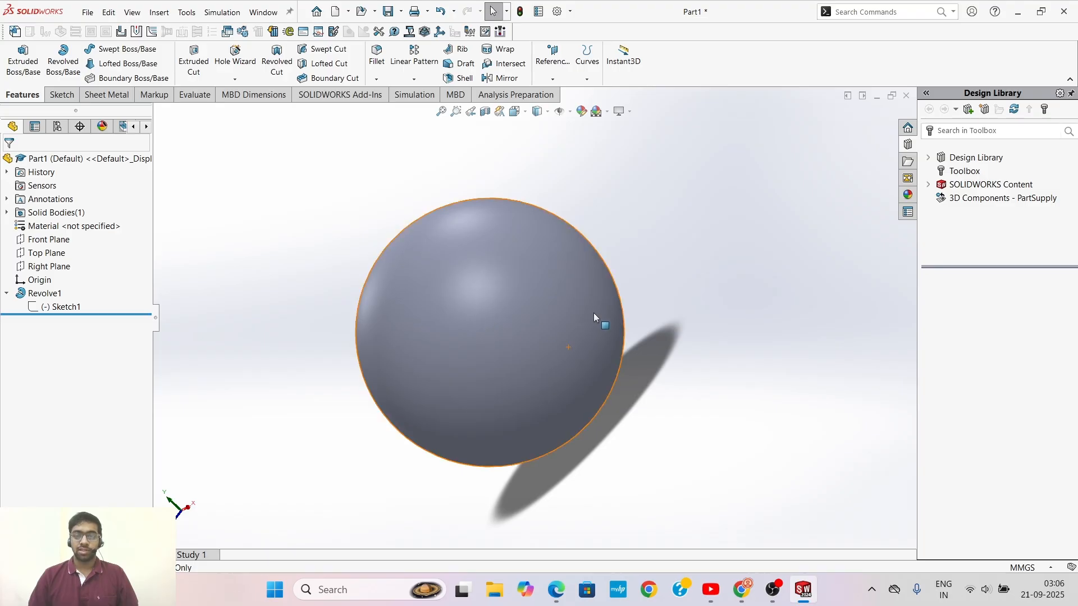